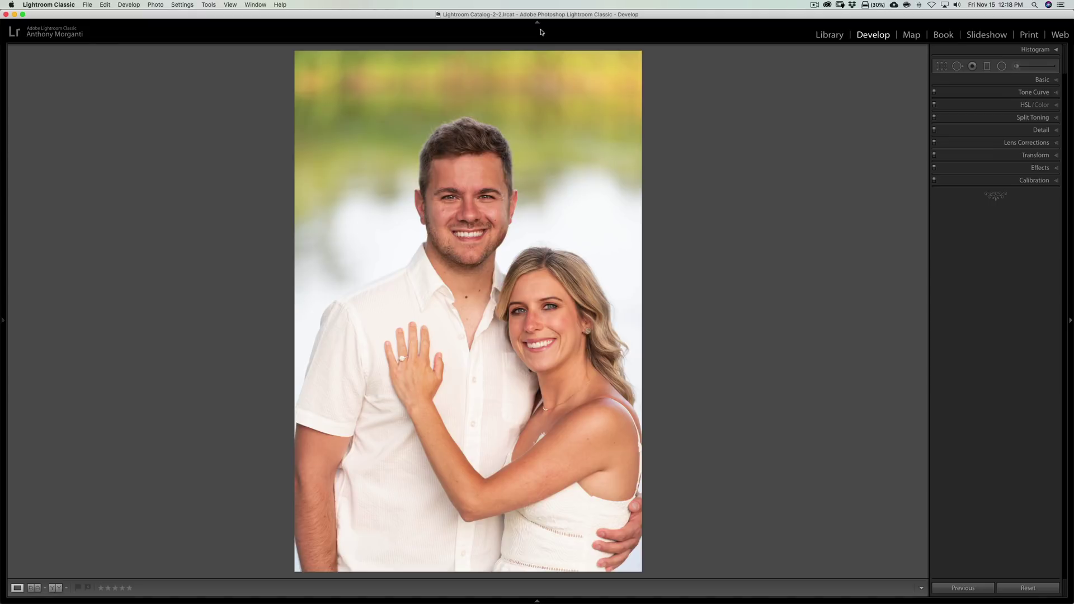
Inspect the man's face up close and review the photo's Detail and Lens Corrections settings
{"action": "left_click", "coordinate": [485, 200]}
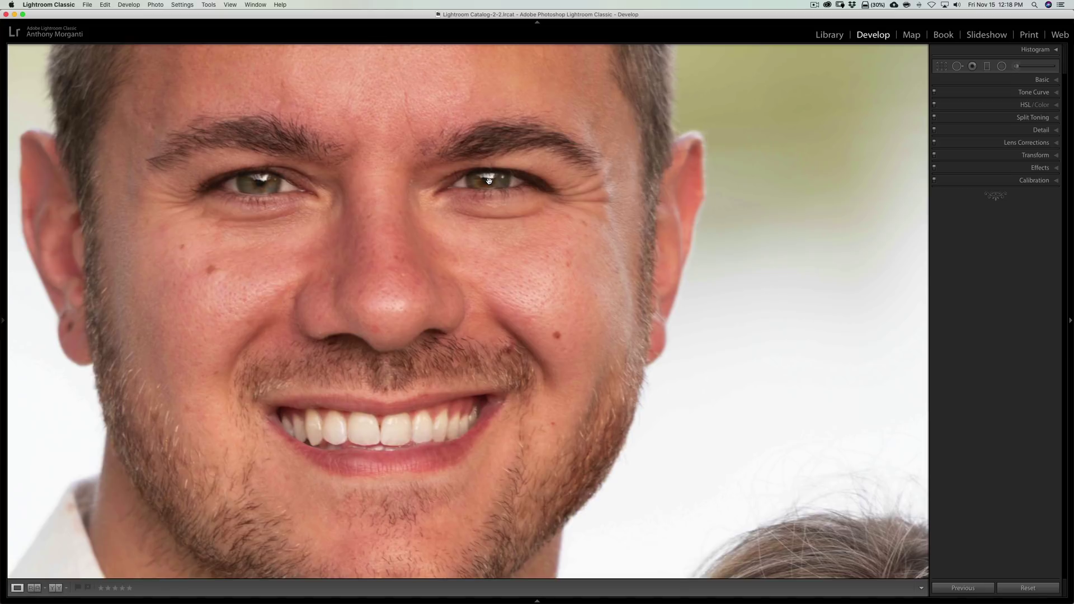
{"action": "left_click", "coordinate": [489, 180]}
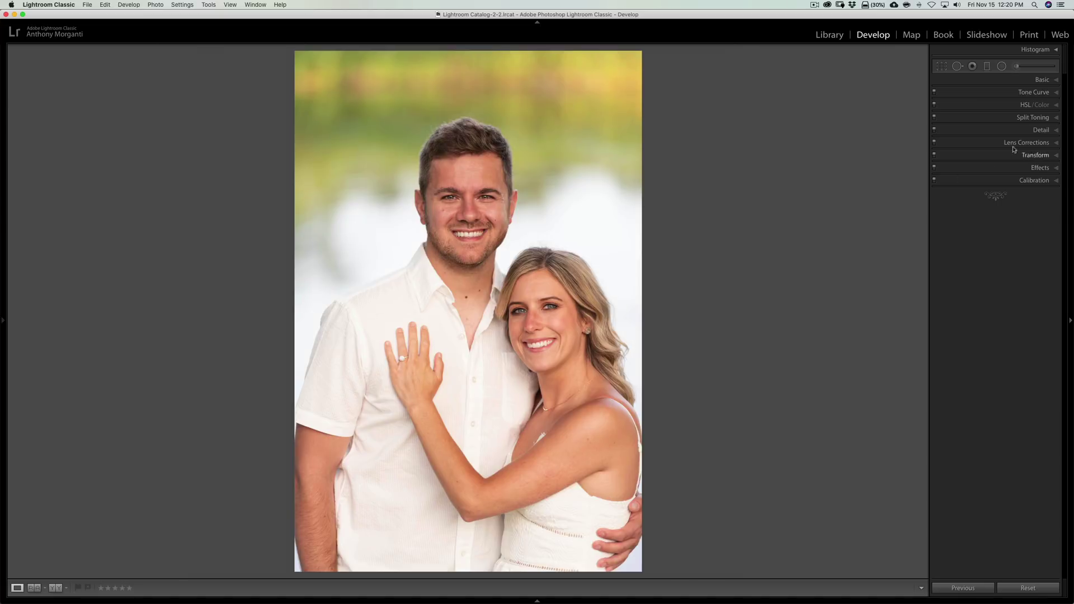
{"action": "left_click", "coordinate": [1039, 130]}
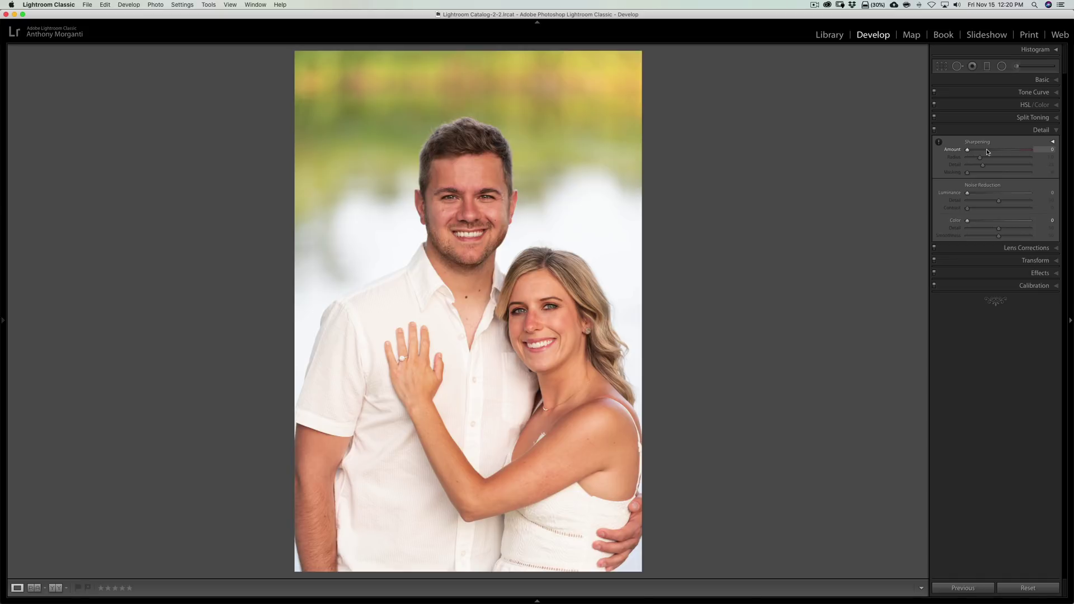
{"action": "left_click", "coordinate": [1040, 133]}
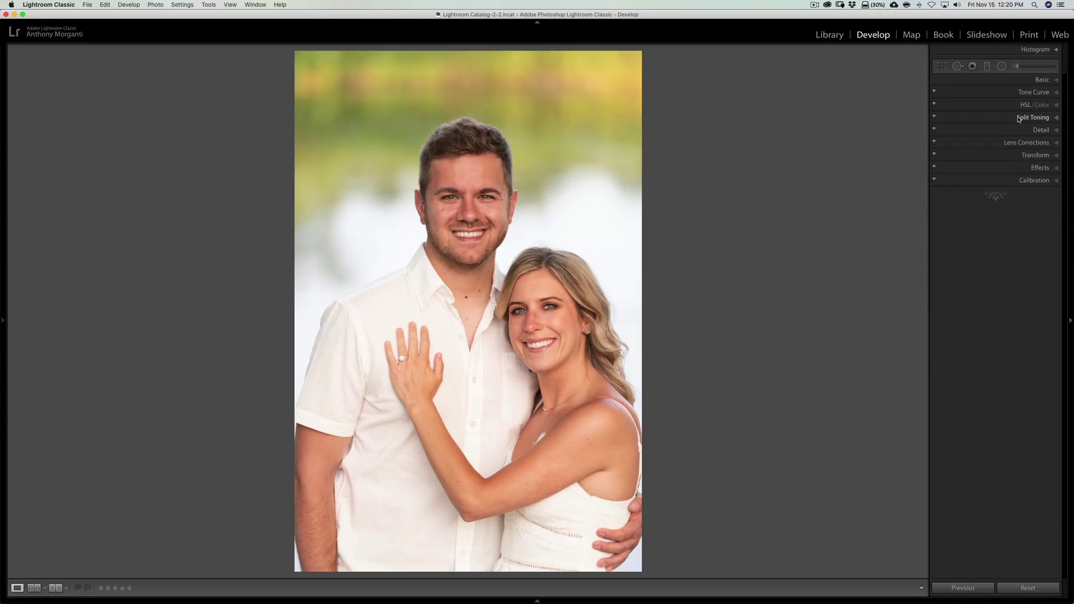
{"action": "left_click", "coordinate": [1029, 144]}
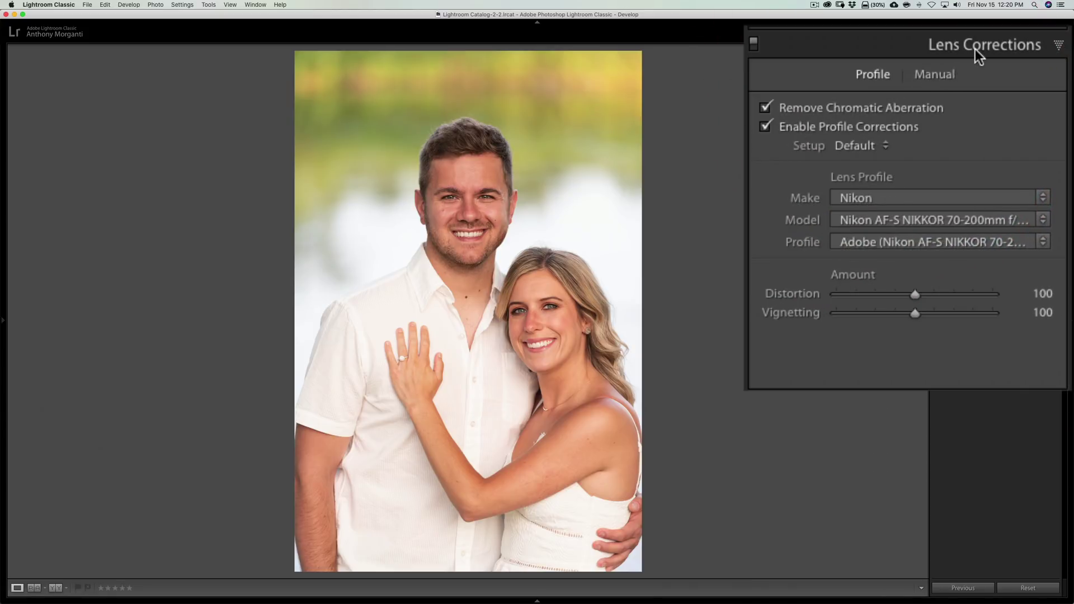
{"action": "left_click", "coordinate": [975, 49]}
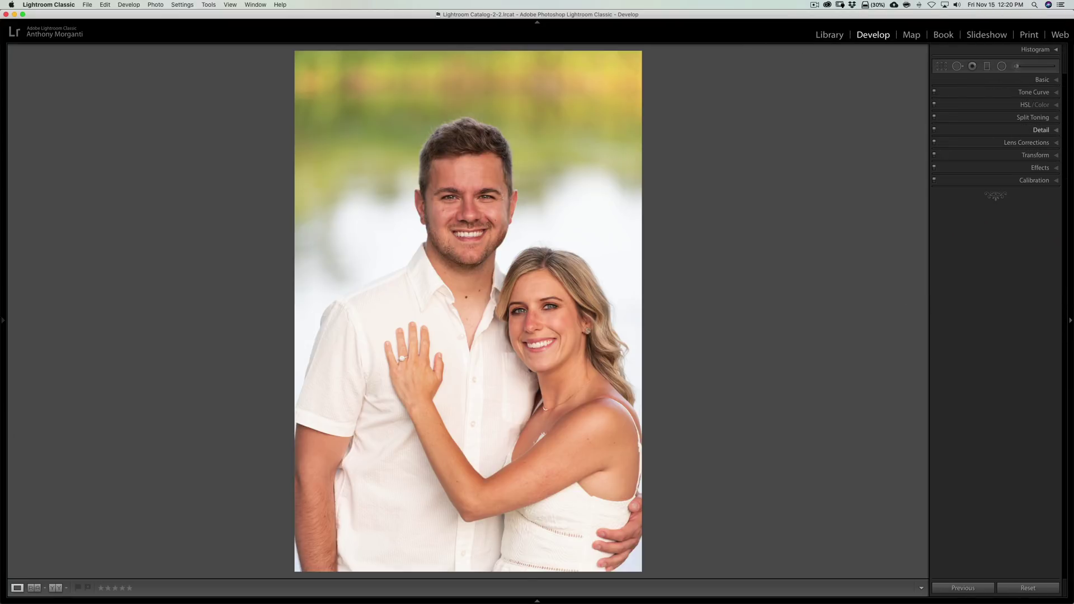
Crop the photo tighter above the man's head at the original aspect ratio, shifting the couple slightly within the frame
{"action": "left_click", "coordinate": [942, 66]}
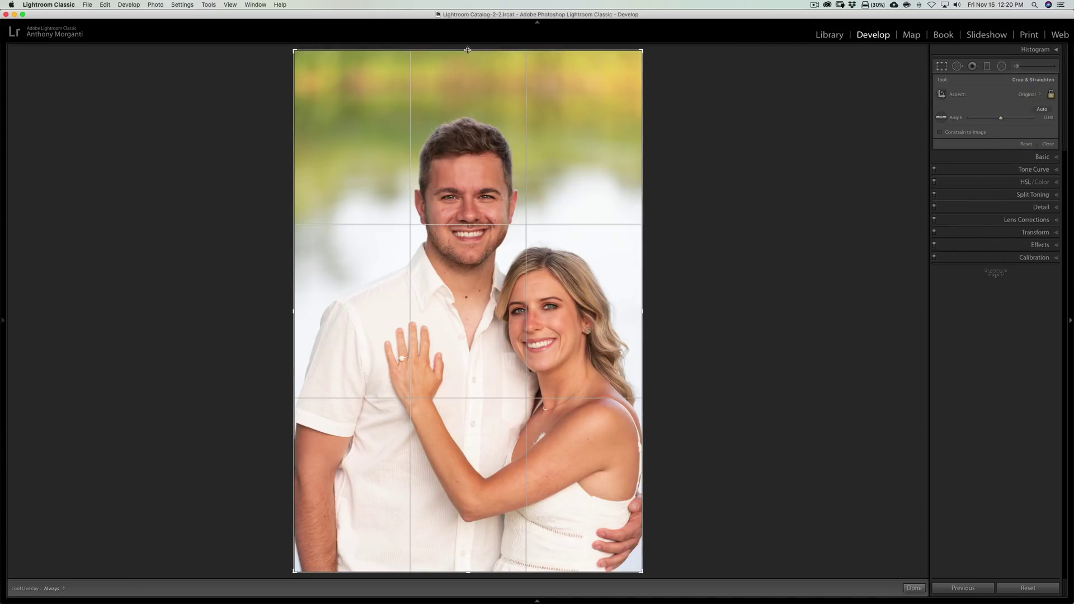
{"action": "left_click_drag", "start_coordinate": [469, 50], "coordinate": [464, 74]}
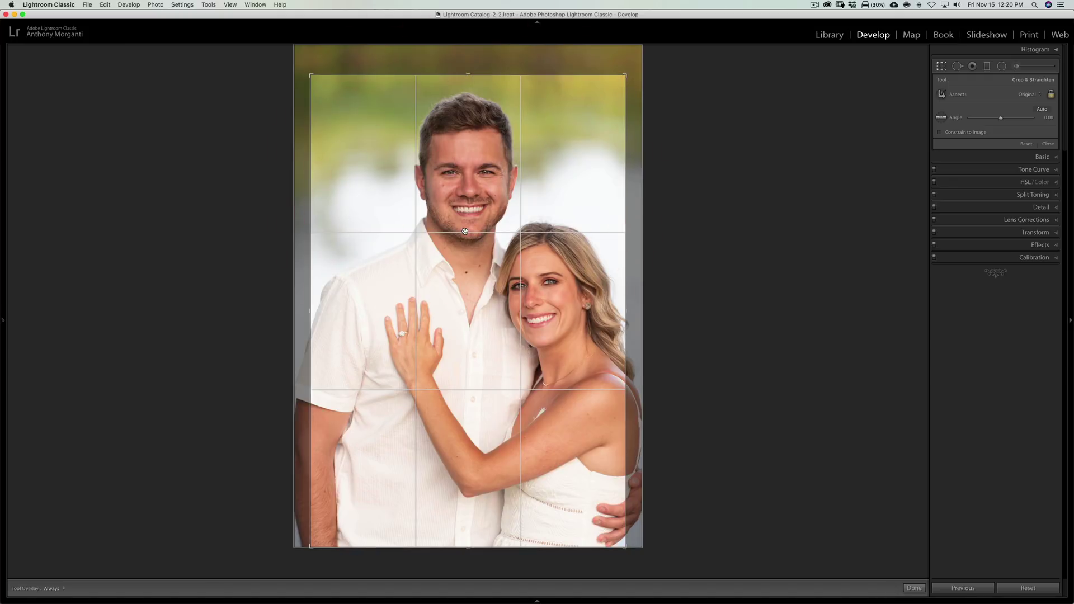
{"action": "left_click_drag", "start_coordinate": [464, 242], "coordinate": [455, 242]}
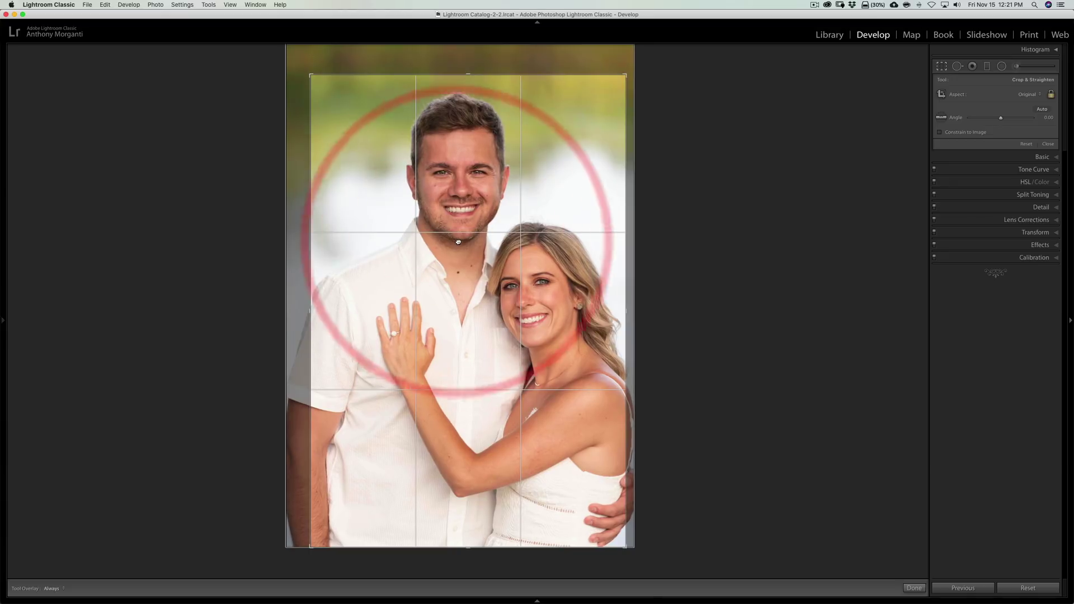
{"action": "left_click", "coordinate": [456, 242]}
{"action": "left_click", "coordinate": [943, 66]}
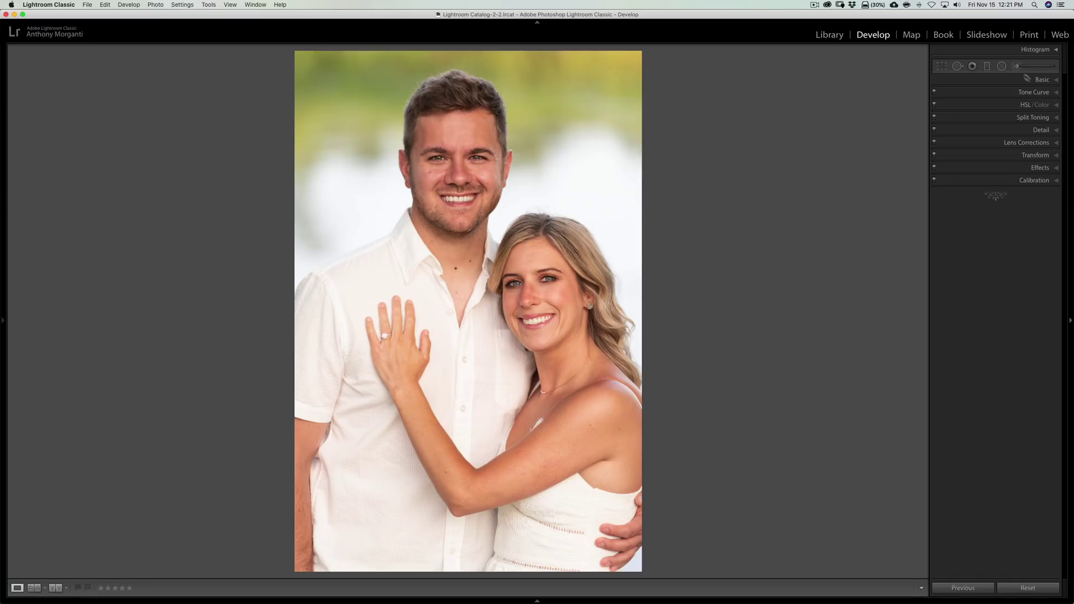
Lower the photo's Highlights to -91 in the Basic adjustments
{"action": "left_click", "coordinate": [1042, 80]}
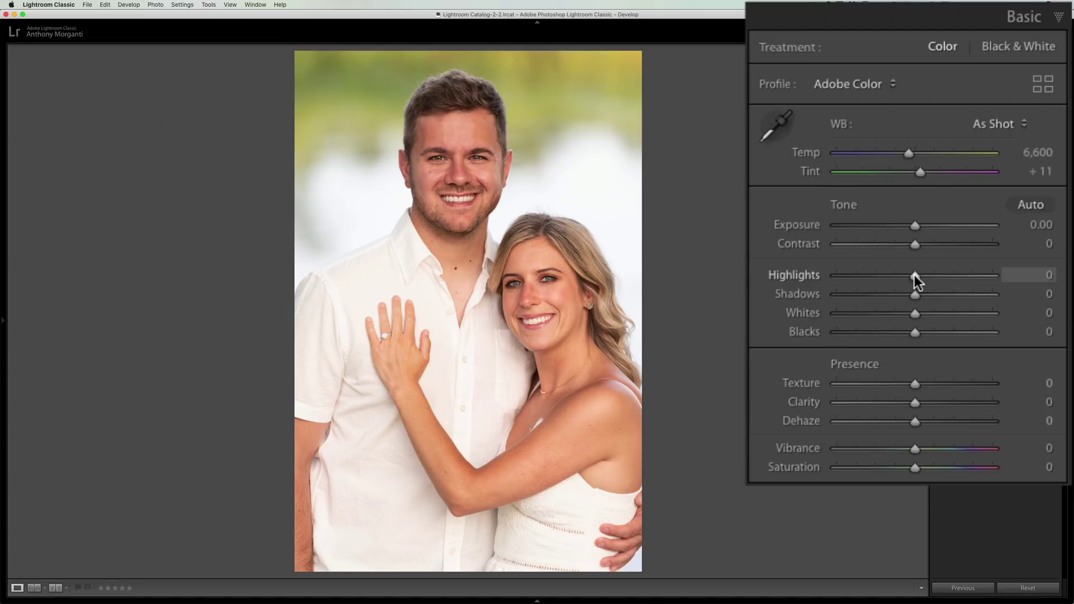
{"action": "mouse_move", "coordinate": [914, 275]}
{"action": "left_mouse_down"}
{"action": "mouse_move", "coordinate": [885, 273]}
{"action": "mouse_move", "coordinate": [911, 274]}
{"action": "left_mouse_up"}
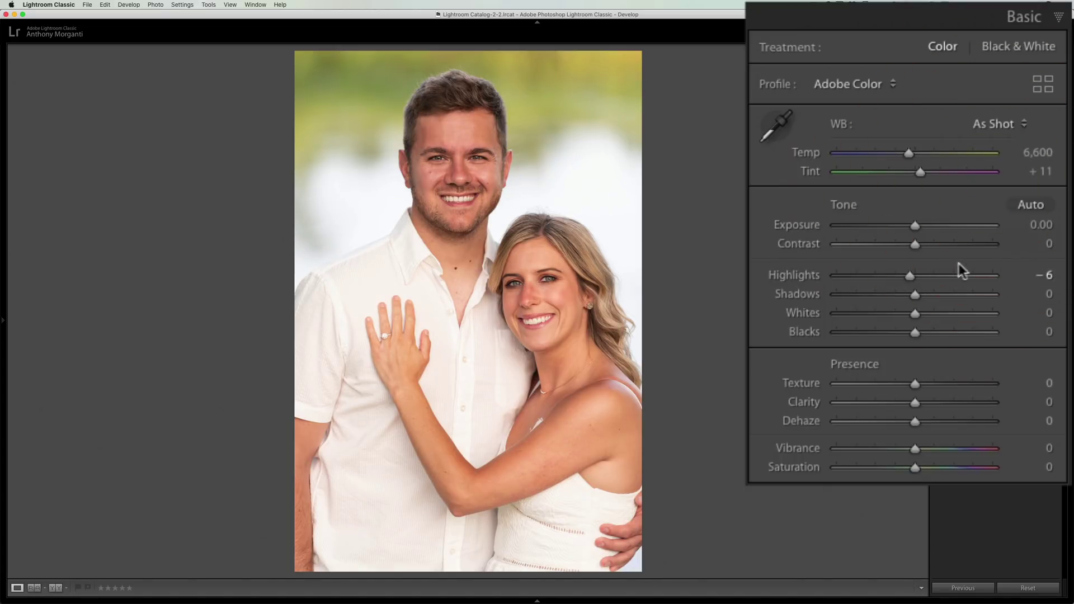
{"action": "left_click_drag", "start_coordinate": [908, 277], "coordinate": [841, 277]}
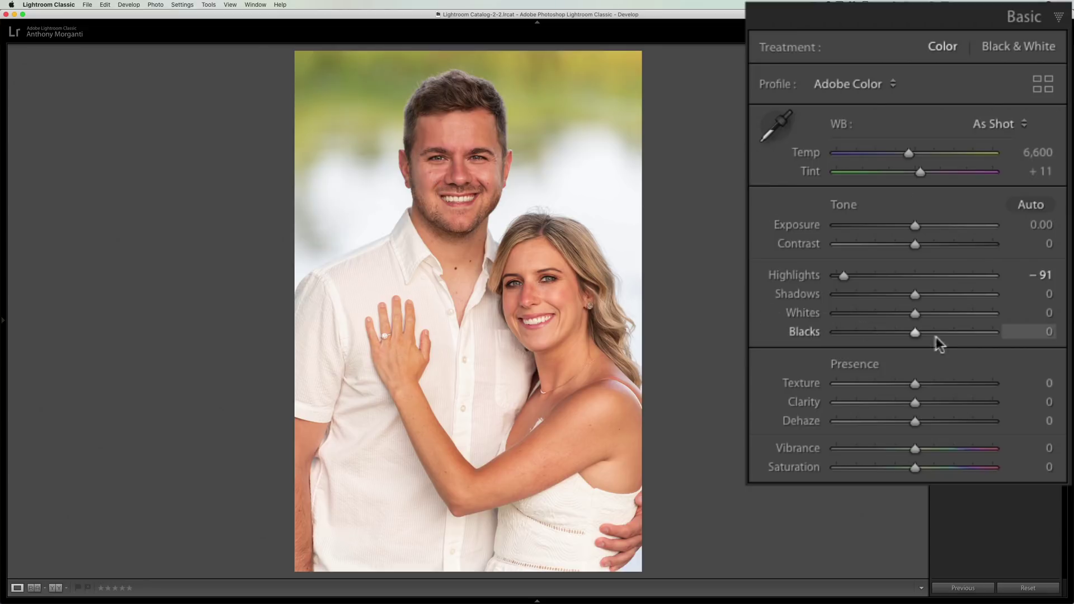
Reset Shadows to 0 after a brief trial and lower the Blacks to -33
{"action": "mouse_move", "coordinate": [913, 294]}
{"action": "left_mouse_down"}
{"action": "mouse_move", "coordinate": [923, 294]}
{"action": "mouse_move", "coordinate": [908, 293]}
{"action": "left_mouse_up"}
{"action": "double_click", "coordinate": [910, 294]}
{"action": "left_click_drag", "start_coordinate": [910, 330], "coordinate": [893, 331]}
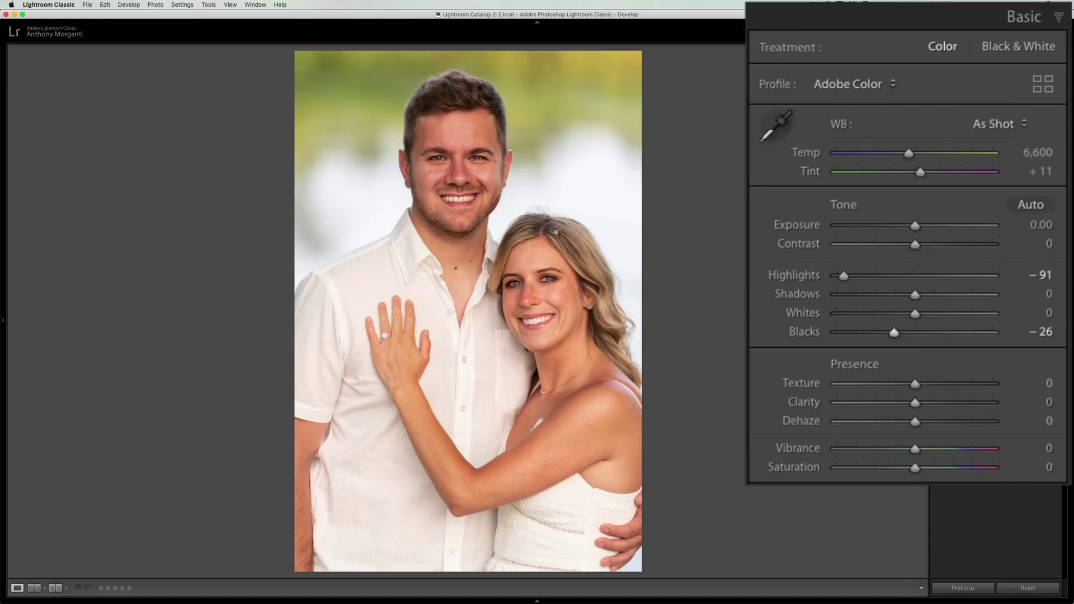
{"action": "left_click_drag", "start_coordinate": [892, 332], "coordinate": [890, 337]}
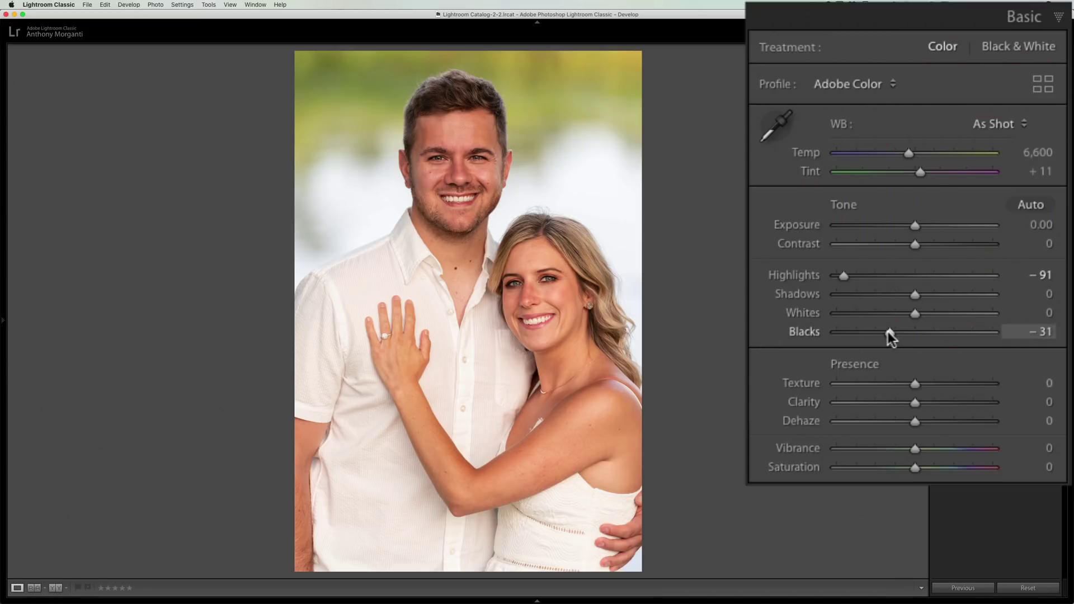
{"action": "left_click", "coordinate": [887, 332]}
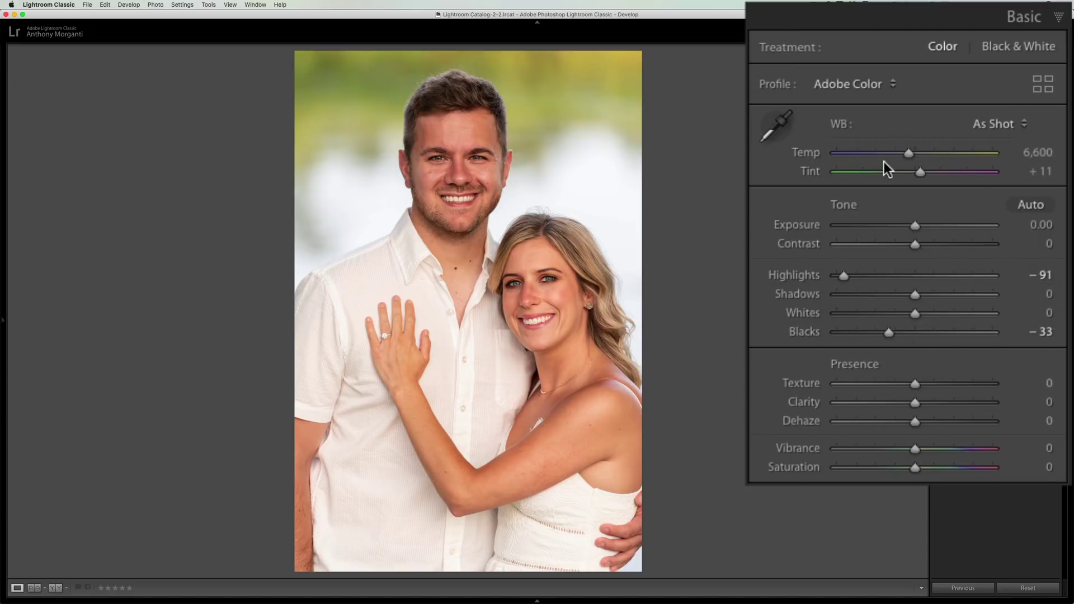
Try the Auto white balance preset and set the white balance to Cloudy
{"action": "left_click", "coordinate": [1003, 122]}
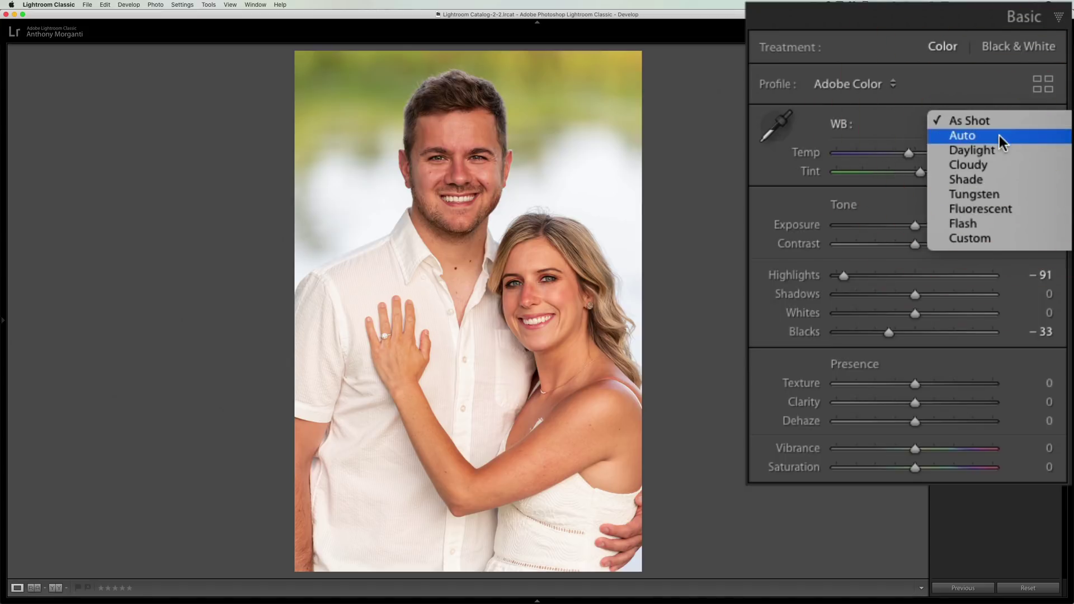
{"action": "left_click", "coordinate": [1000, 135]}
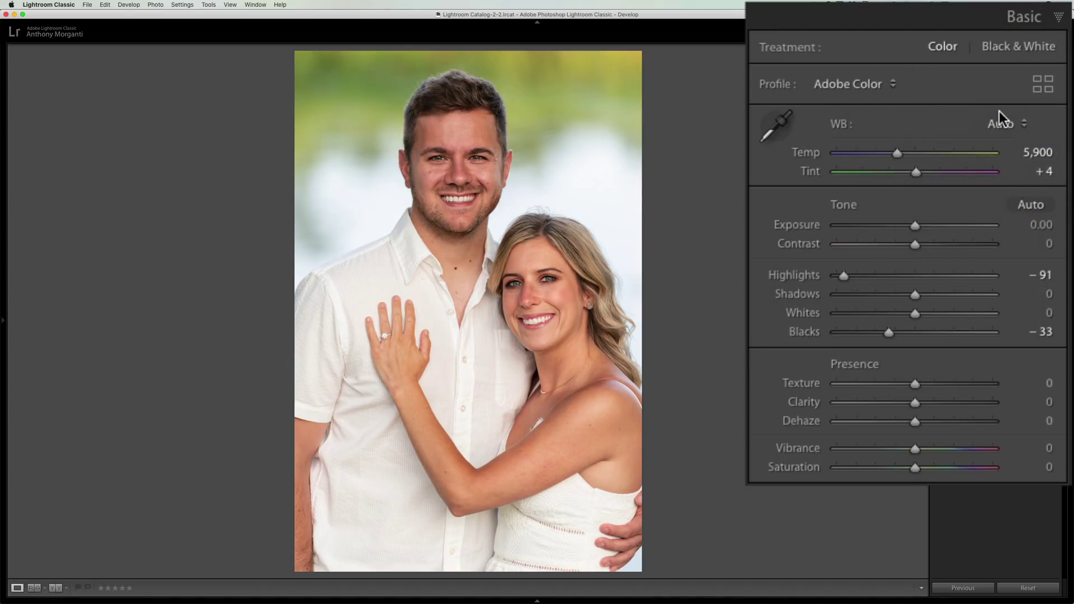
{"action": "left_click", "coordinate": [1001, 124]}
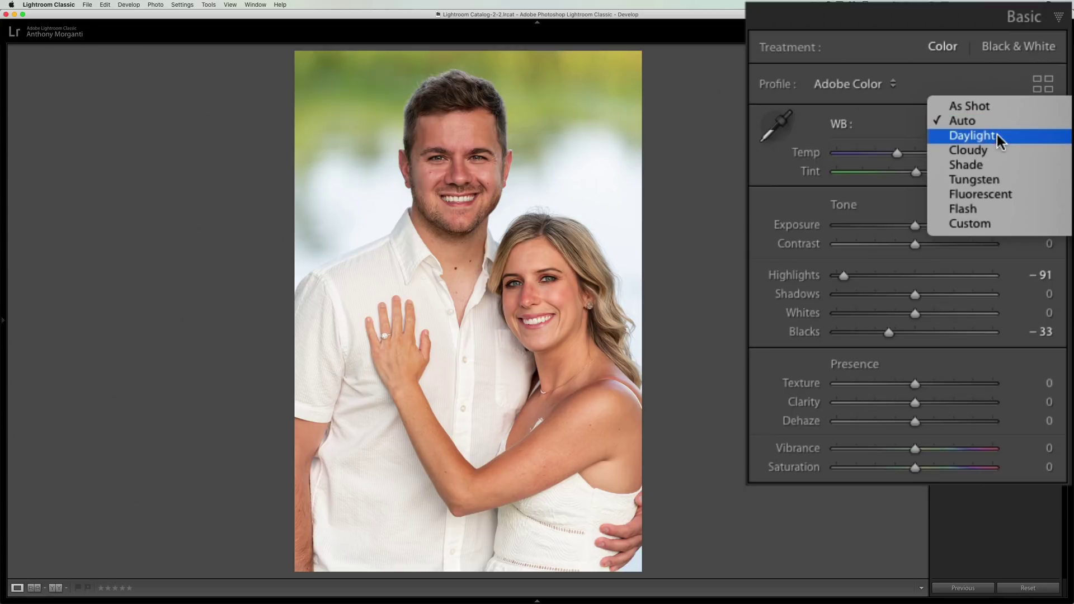
{"action": "left_click", "coordinate": [996, 148]}
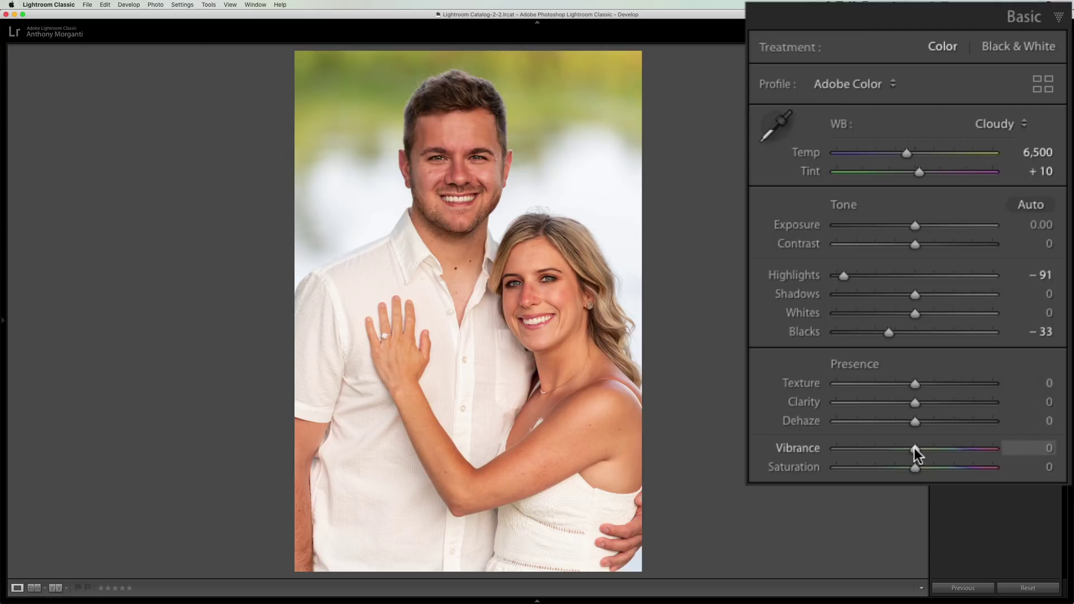
Raise the Vibrance to +8 and collapse the Basic adjustments
{"action": "left_click_drag", "start_coordinate": [914, 449], "coordinate": [920, 448]}
{"action": "left_click", "coordinate": [920, 448]}
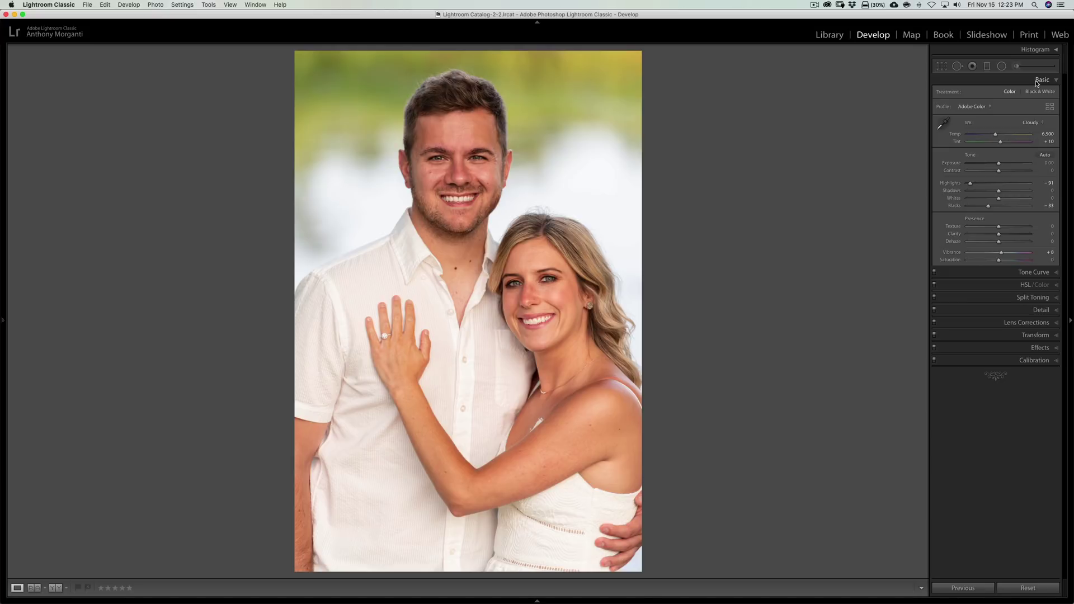
{"action": "left_click", "coordinate": [1038, 81]}
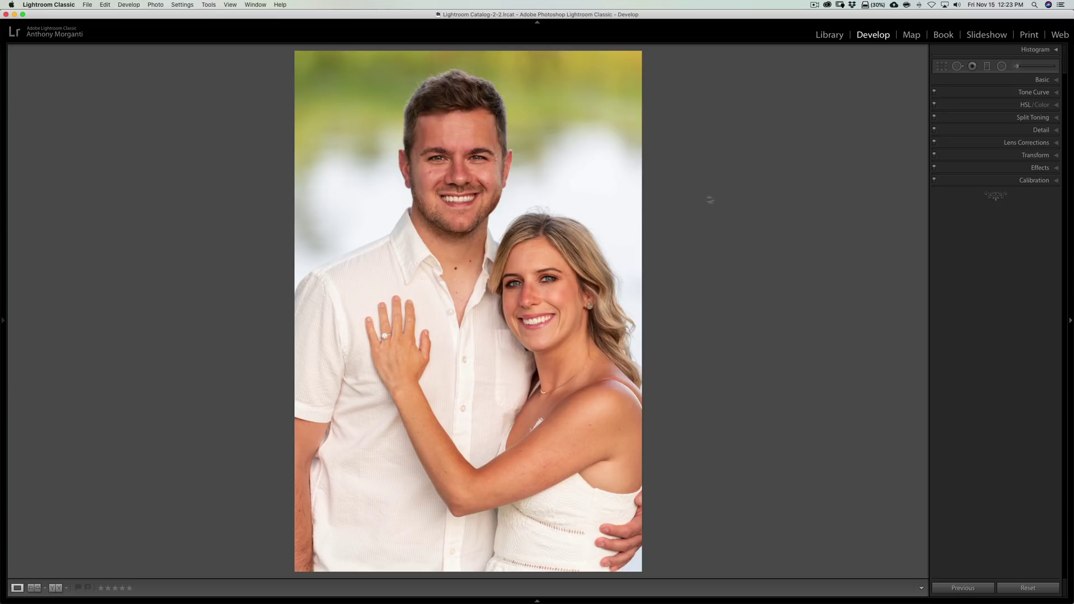
Activate the Adjustment Brush and load the AM - Soften Skin effect preset for painting over the couple
{"action": "left_click", "coordinate": [1016, 67]}
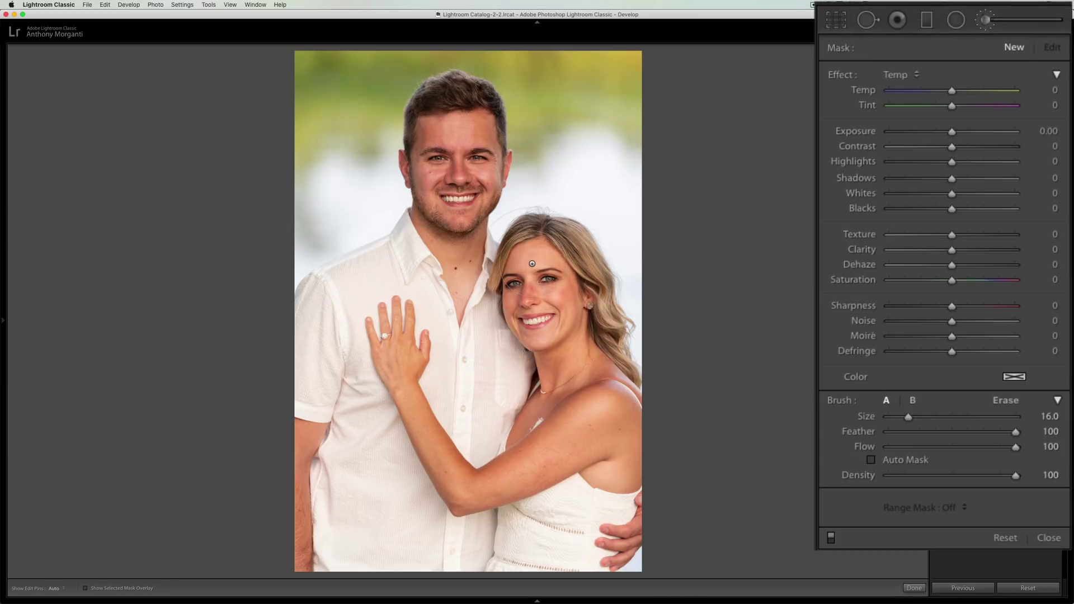
{"action": "key", "text": "space"}
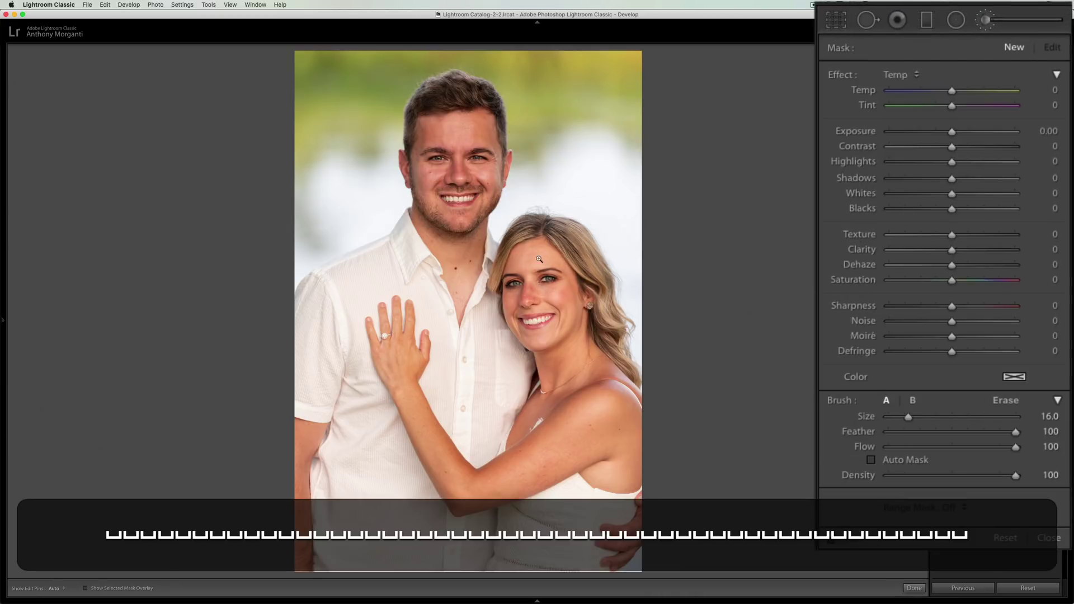
{"action": "left_click", "coordinate": [538, 258]}
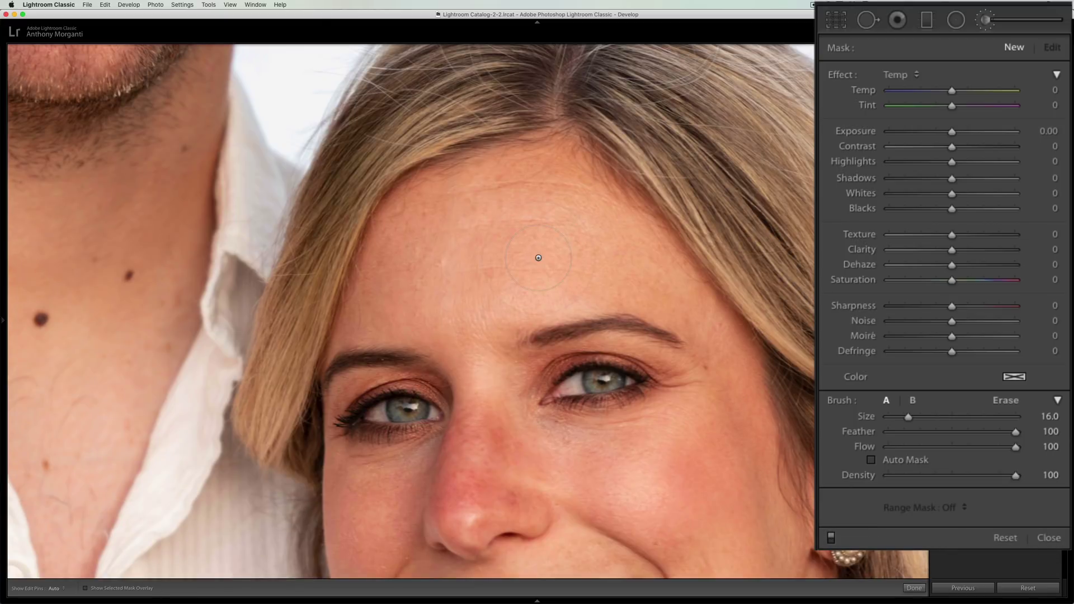
{"action": "key", "text": "space"}
{"action": "left_click", "coordinate": [538, 258]}
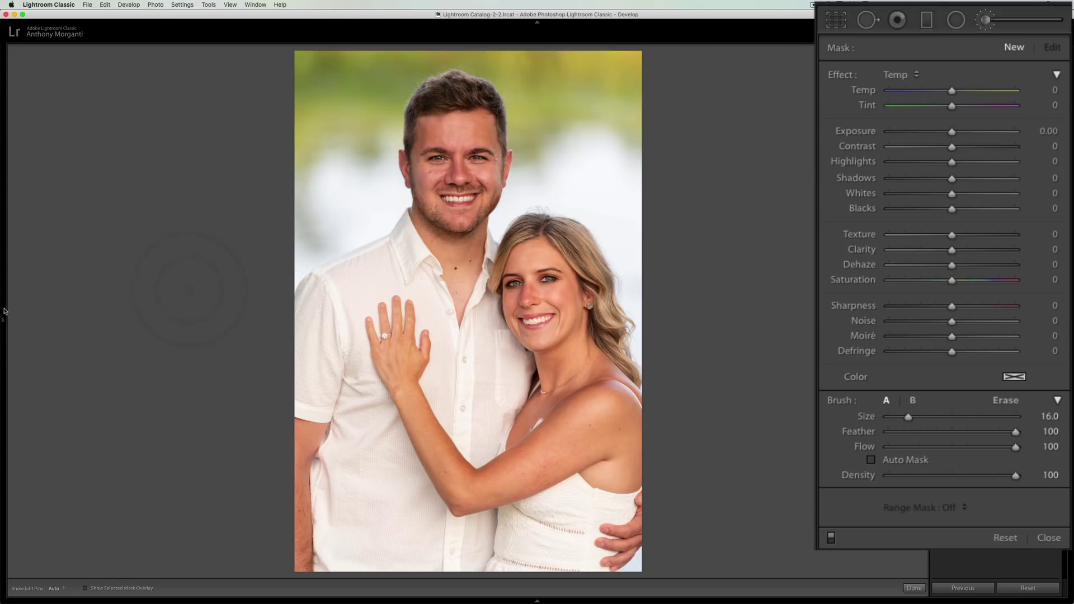
{"action": "mouse_move", "coordinate": [3, 319]}
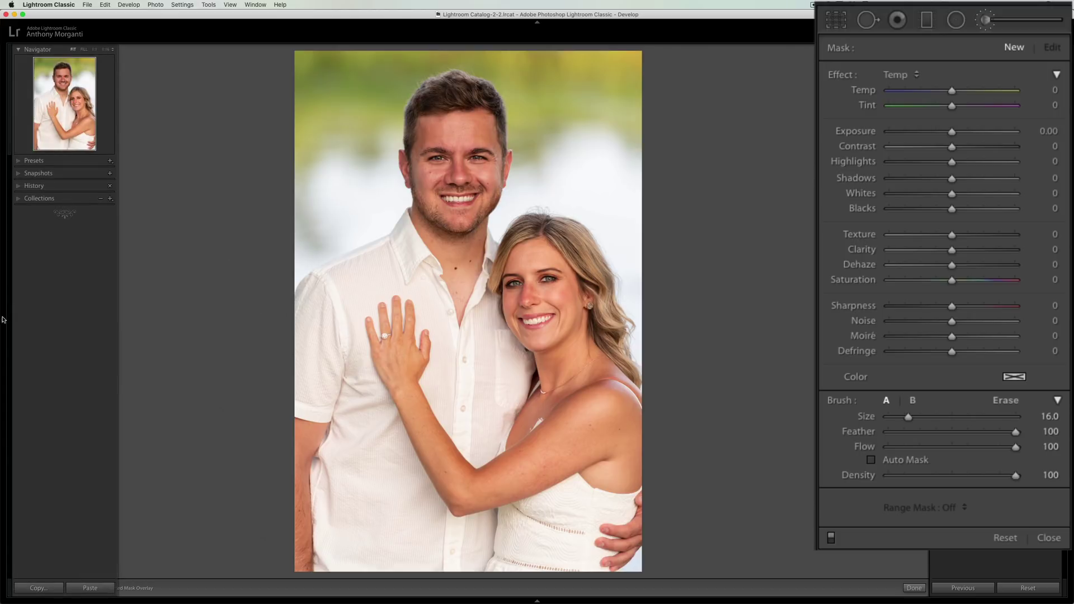
{"action": "left_click", "coordinate": [105, 50]}
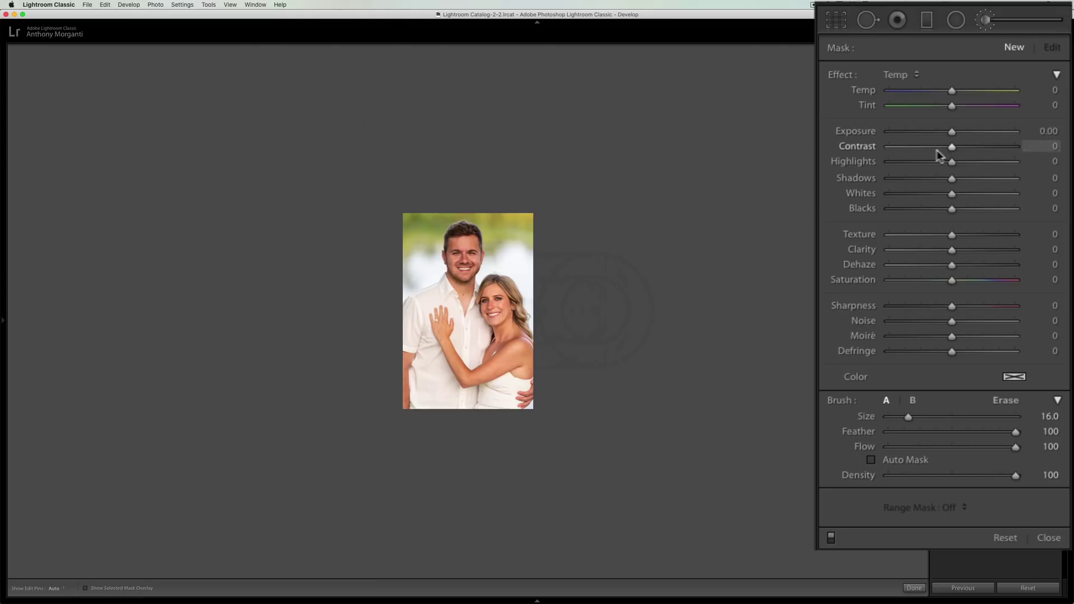
{"action": "left_click", "coordinate": [914, 75]}
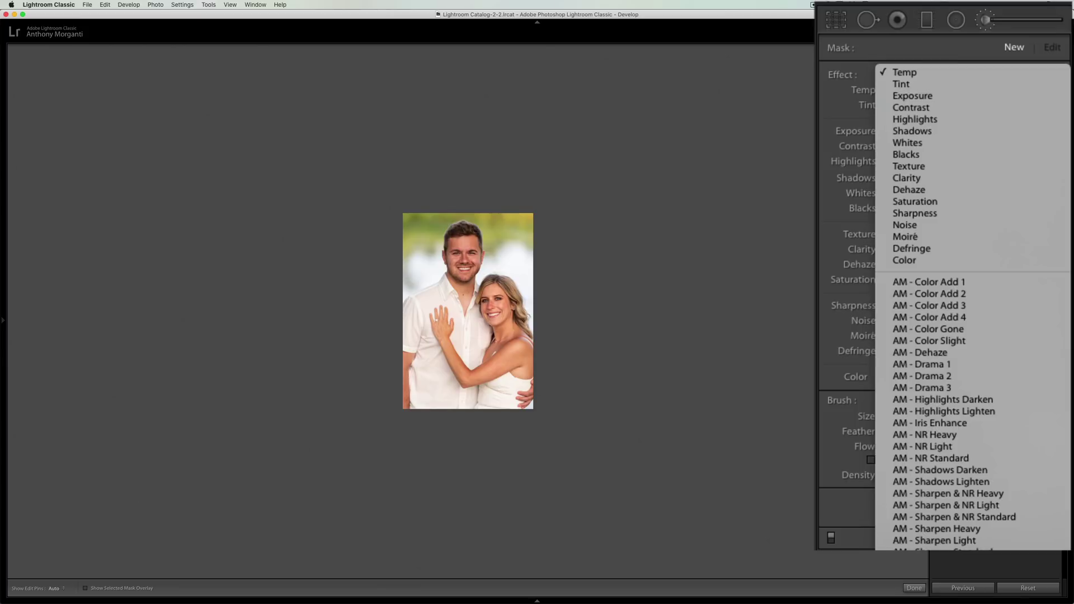
{"action": "key", "text": "Return"}
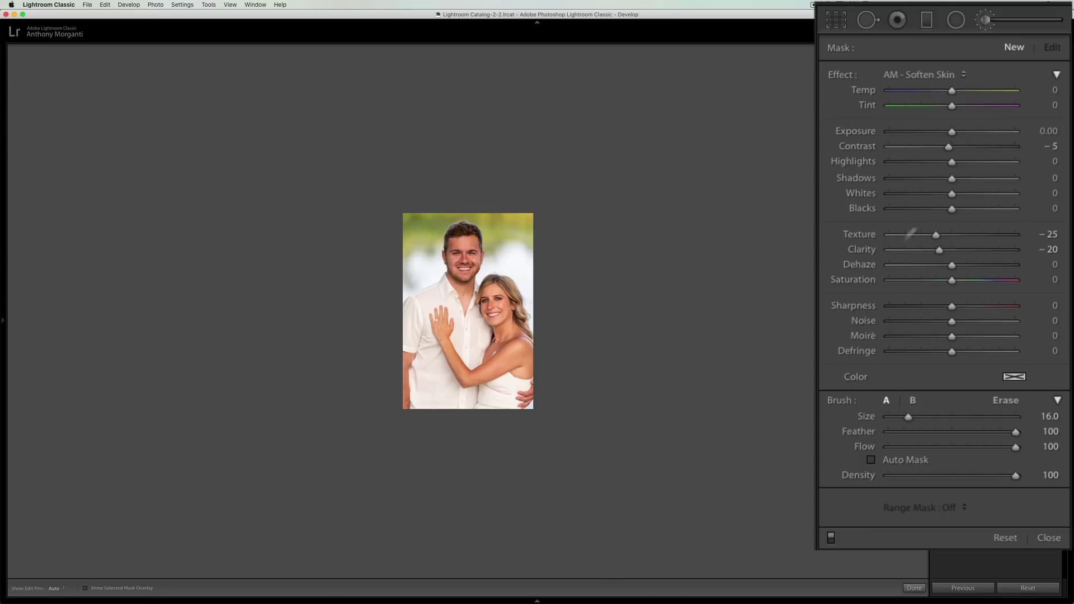
Enable Auto Mask, enlarge the brush to 57, and cover the whole couple with a single dab
{"action": "left_click", "coordinate": [872, 461]}
{"action": "scroll", "coordinate": [475, 311], "scroll_direction": "up", "scroll_amount": 5}
{"action": "scroll", "coordinate": [490, 293], "scroll_direction": "up", "scroll_amount": 2}
{"action": "scroll", "coordinate": [490, 292], "scroll_direction": "up", "scroll_amount": 3}
{"action": "left_click", "coordinate": [490, 291]}
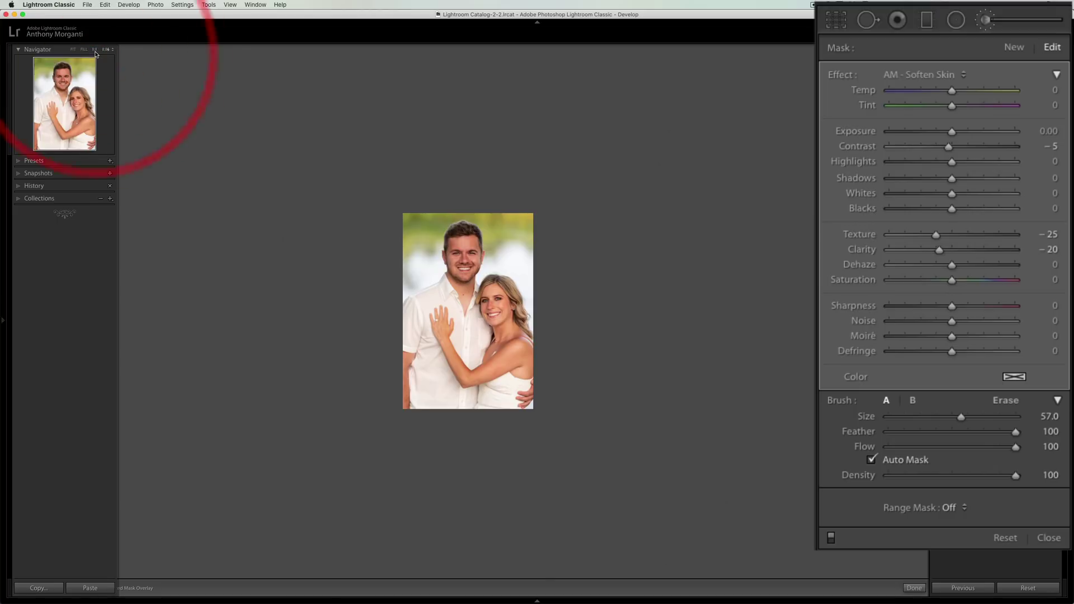
Check the mask overlay on the couple and set the brush adjustment's Range Mask to Color
{"action": "left_click", "coordinate": [95, 49]}
{"action": "left_click", "coordinate": [84, 49]}
{"action": "left_click", "coordinate": [74, 49]}
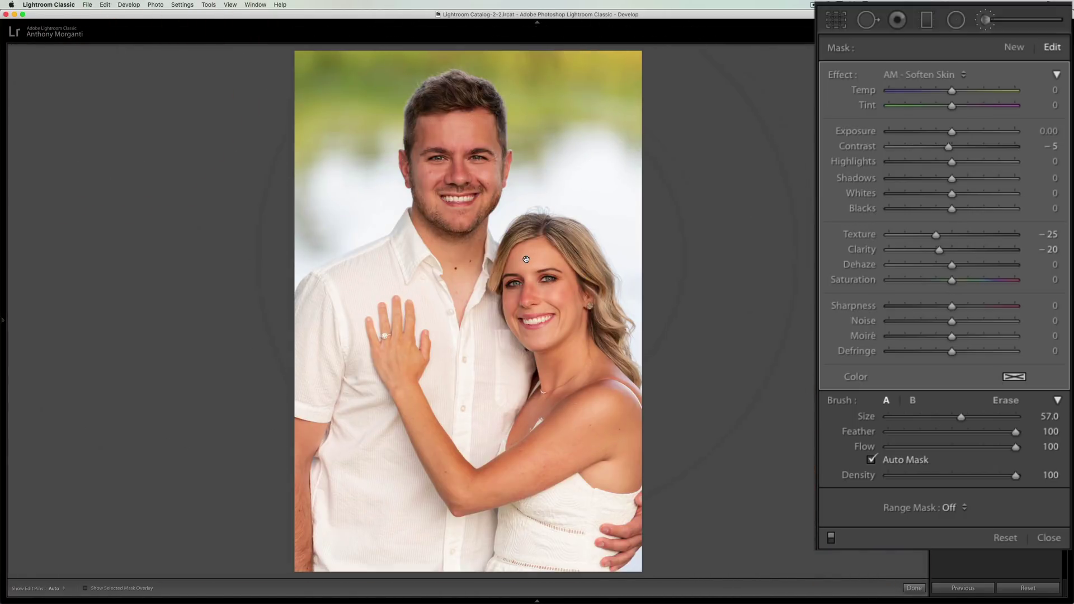
{"action": "mouse_move", "coordinate": [526, 259]}
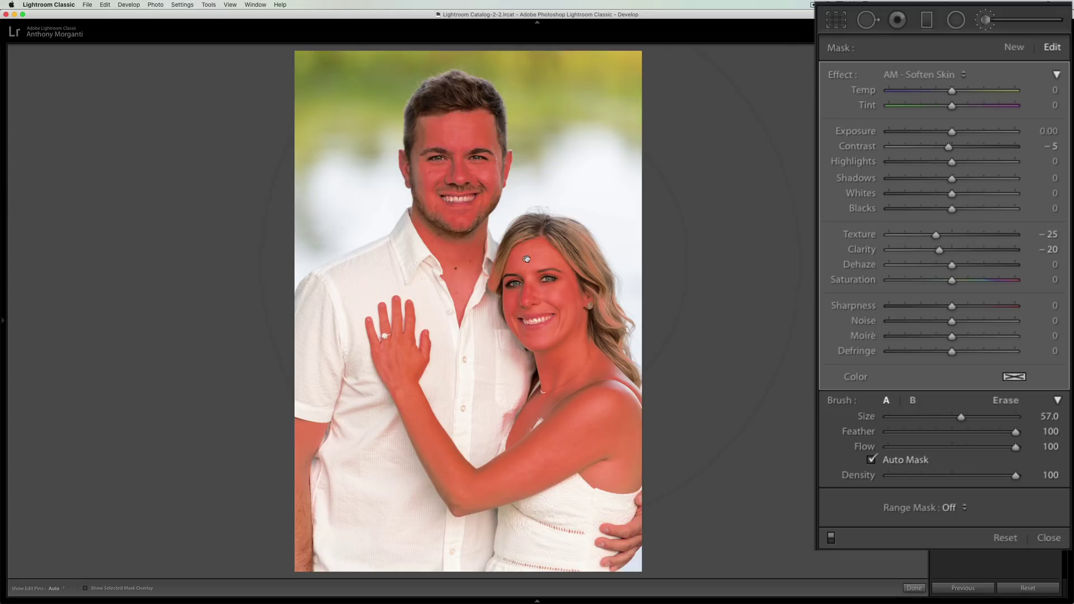
{"action": "left_click", "coordinate": [949, 508]}
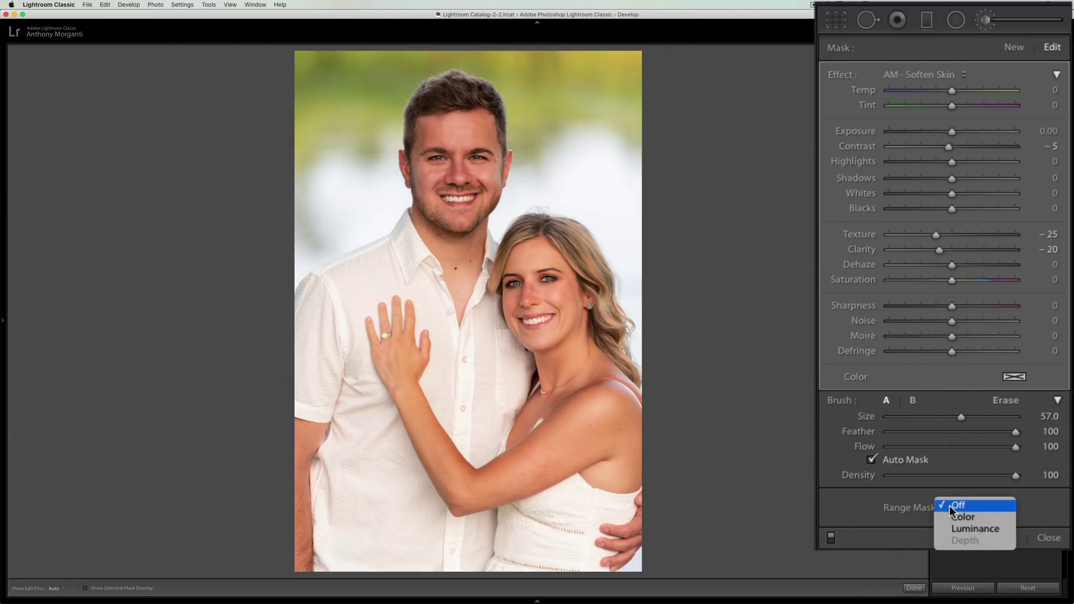
{"action": "left_click", "coordinate": [956, 516]}
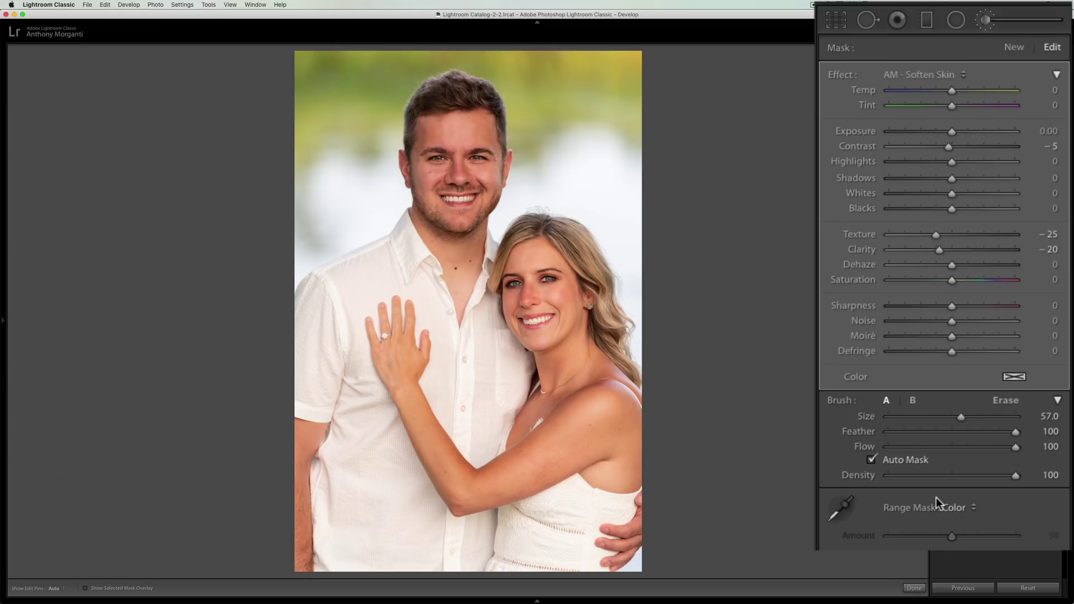
Shrink the brush size to 7 and ease the skin-softening adjustment to Clarity -15 and Texture -22
{"action": "key", "text": "bracketleft"}
{"action": "key", "text": "bracketleft"}
{"action": "key", "text": "bracketleft"}
{"action": "key", "text": "bracketleft"}
{"action": "key", "text": "bracketleft"}
{"action": "left_click", "coordinate": [526, 259]}
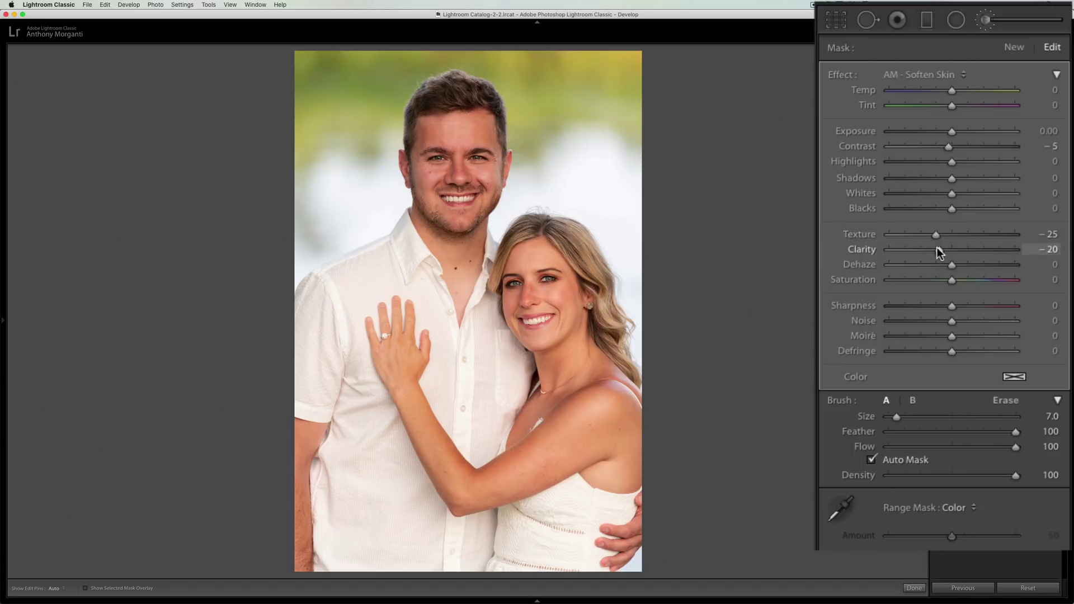
{"action": "left_click_drag", "start_coordinate": [938, 248], "coordinate": [941, 247]}
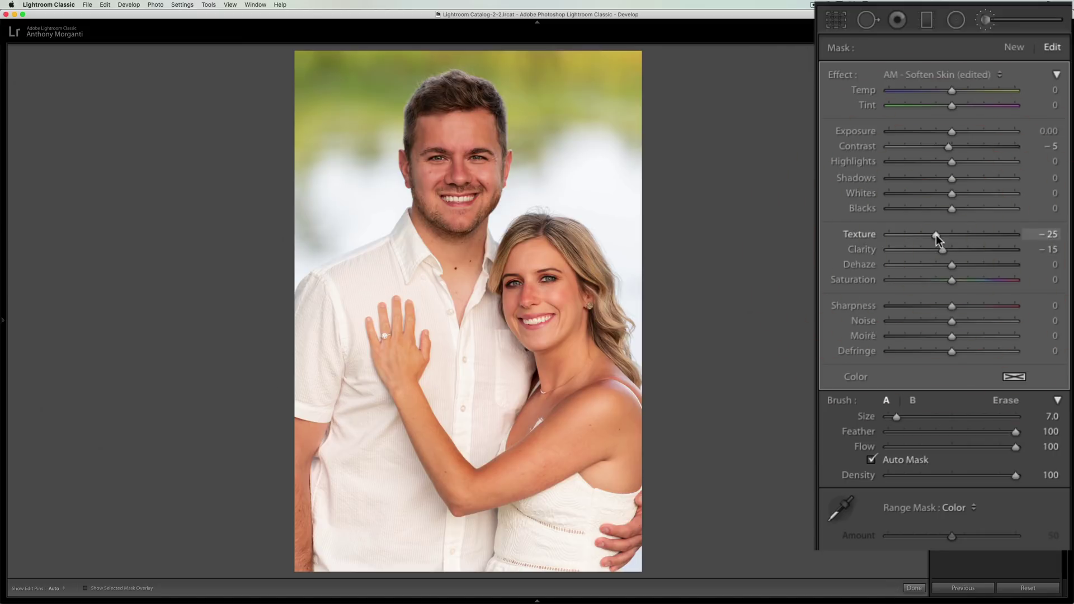
{"action": "left_click_drag", "start_coordinate": [938, 234], "coordinate": [938, 235]}
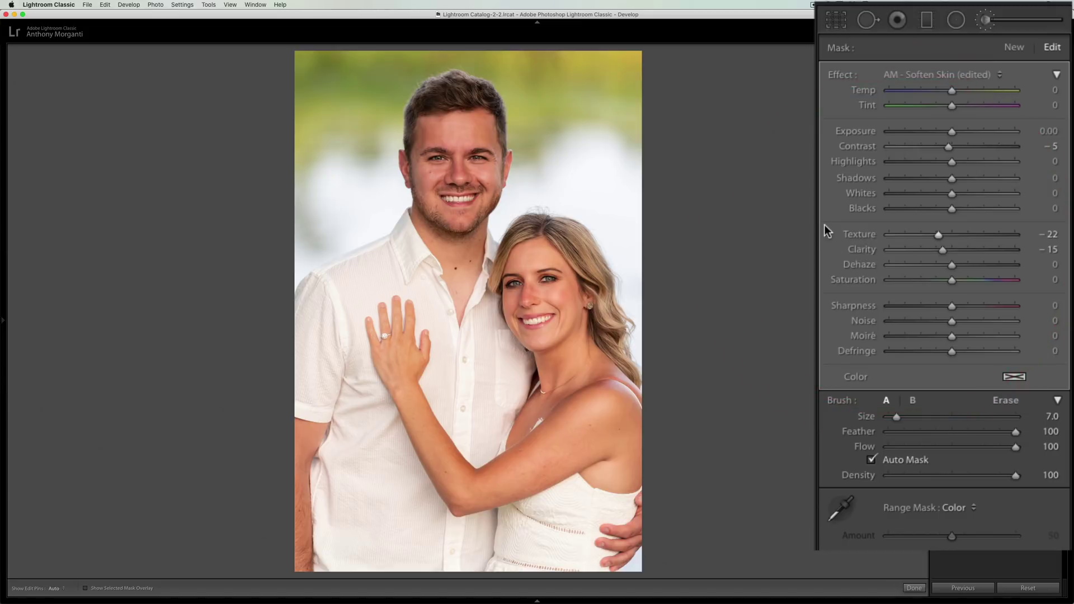
Start a new brush adjustment for the man's eyes with the Iris Enhance preset and a brush size of 3
{"action": "left_click", "coordinate": [458, 161]}
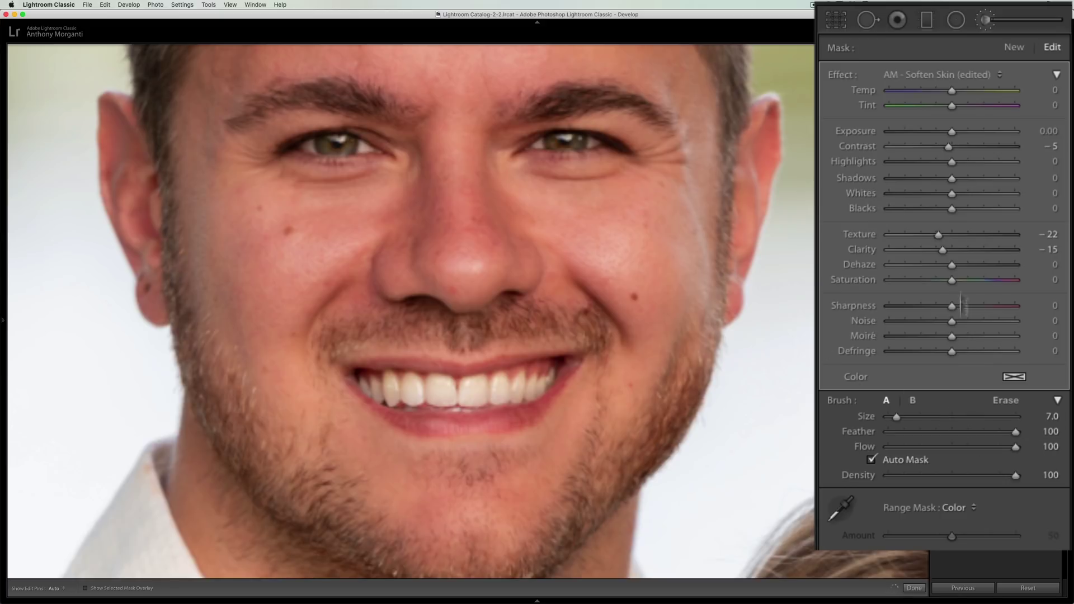
{"action": "left_click", "coordinate": [1014, 48]}
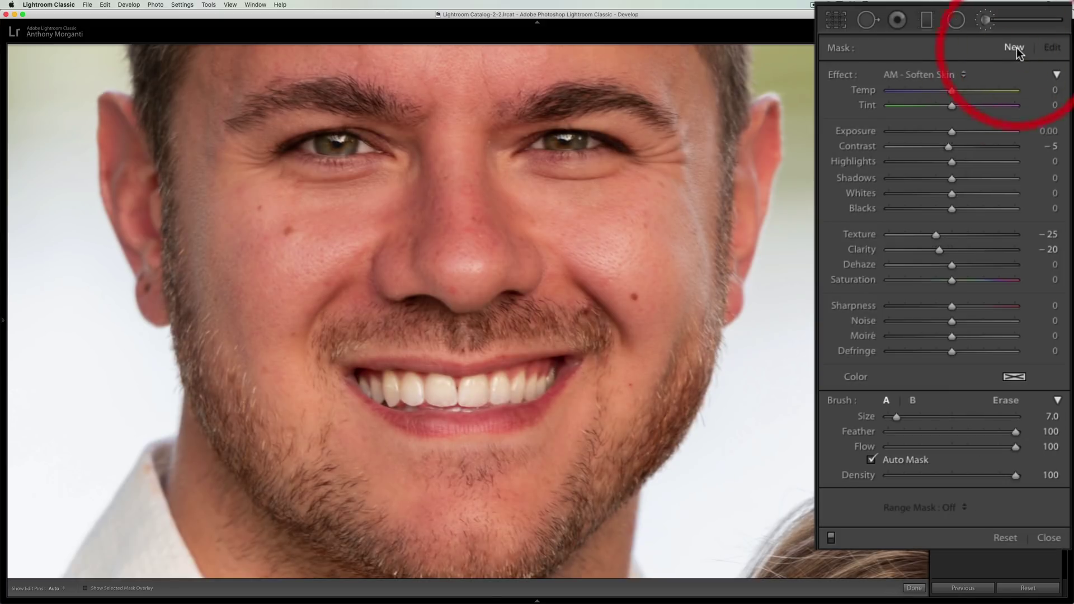
{"action": "left_click", "coordinate": [937, 74]}
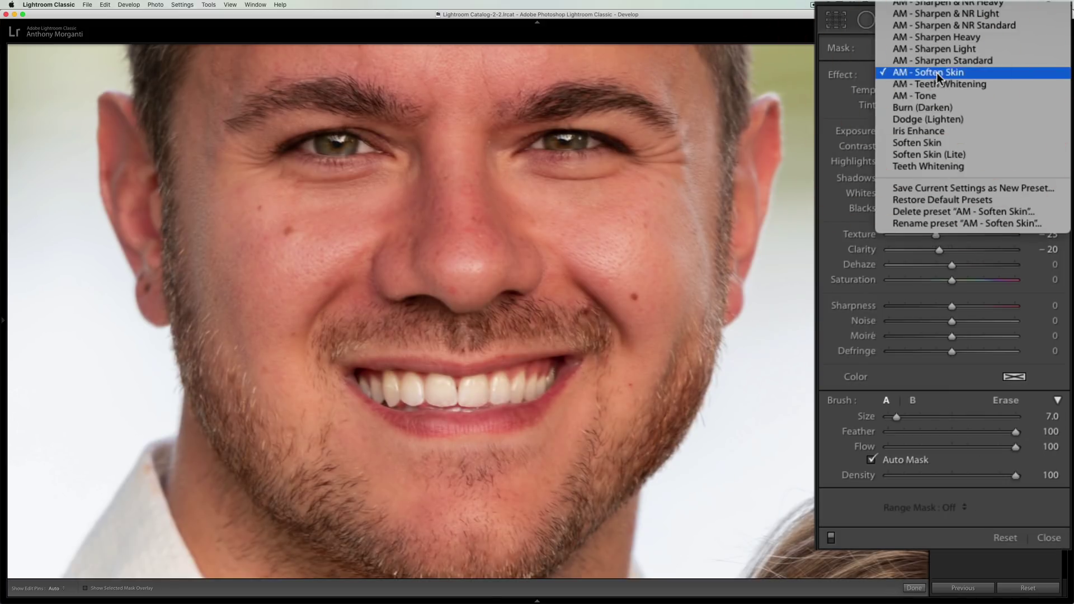
{"action": "scroll", "coordinate": [938, 73], "scroll_direction": "up", "scroll_amount": 6}
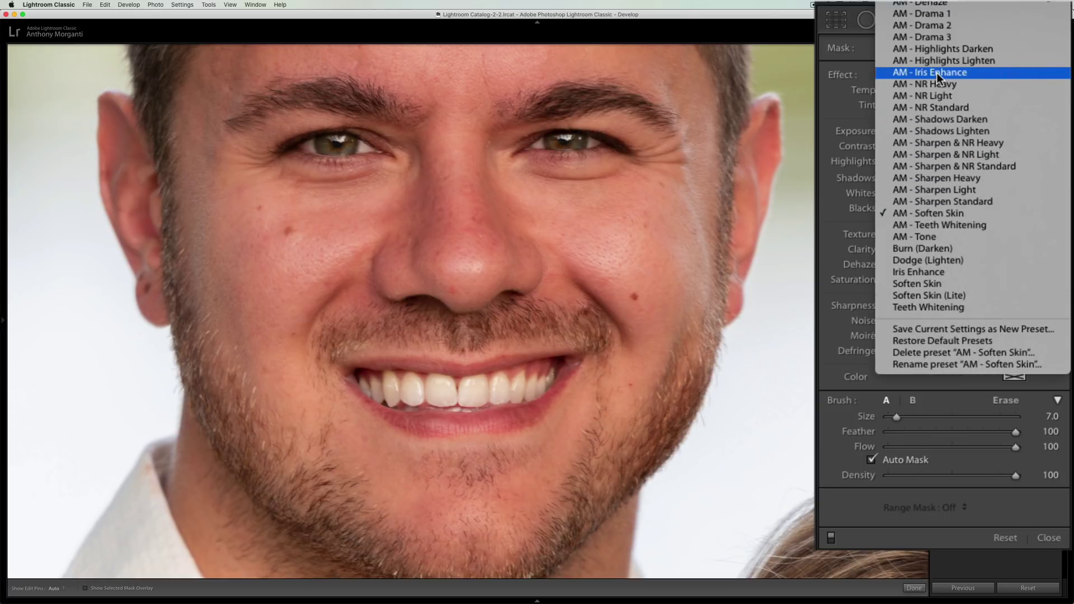
{"action": "left_click", "coordinate": [919, 273]}
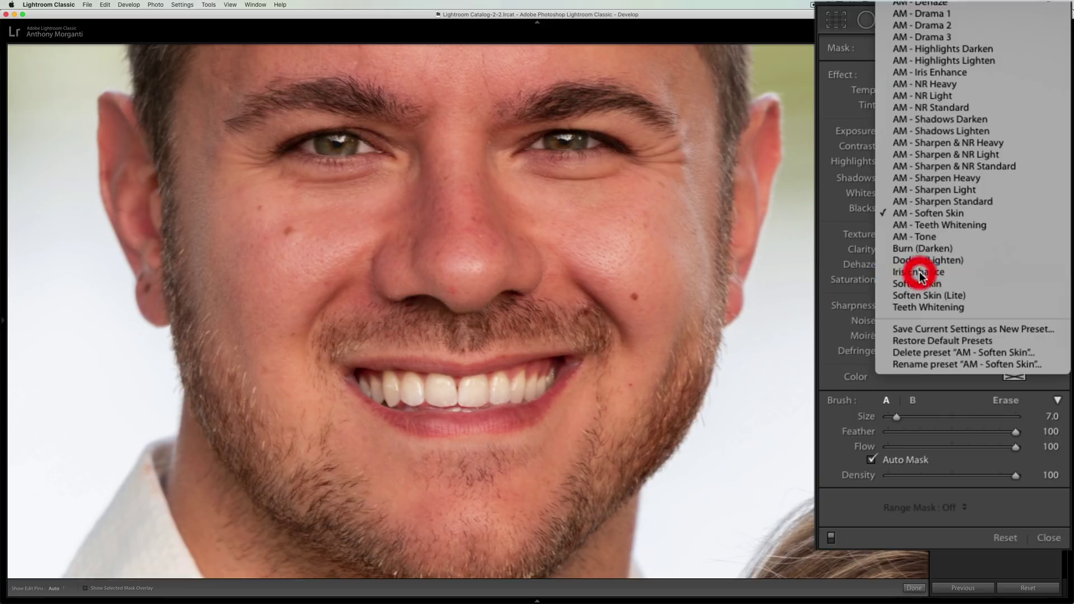
{"action": "scroll", "coordinate": [554, 141], "scroll_direction": "down", "scroll_amount": 2}
{"action": "scroll", "coordinate": [555, 141], "scroll_direction": "down", "scroll_amount": 2}
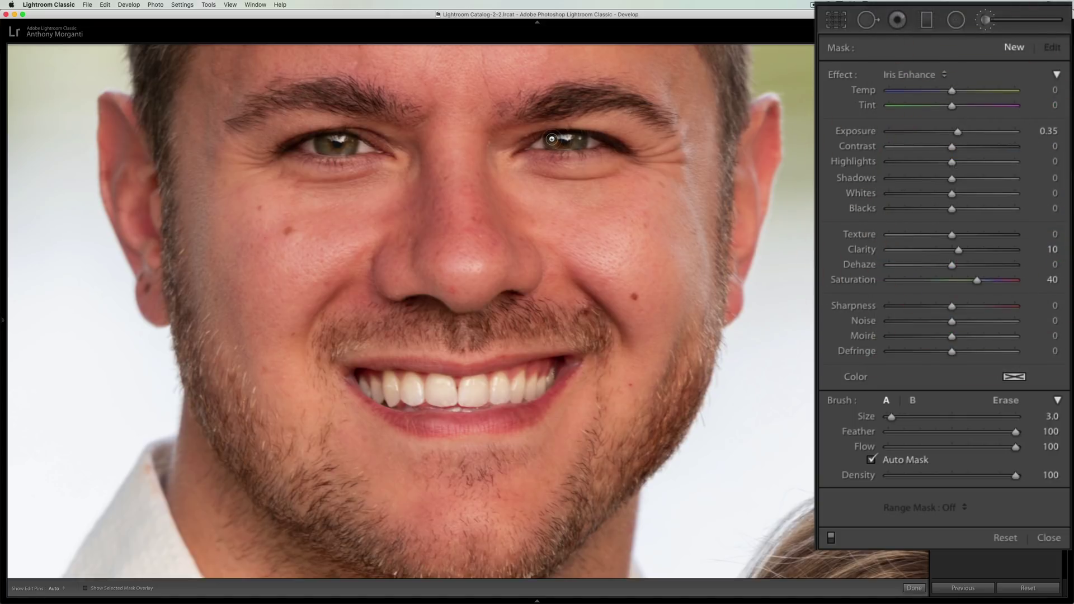
Paint the Iris Enhance effect over the irises of both of the man's eyes with the adjustment pins hidden
{"action": "key", "text": "h"}
{"action": "mouse_move", "coordinate": [552, 139]}
{"action": "left_mouse_down"}
{"action": "mouse_move", "coordinate": [580, 139]}
{"action": "mouse_move", "coordinate": [570, 143]}
{"action": "left_mouse_up"}
{"action": "key", "text": "h"}
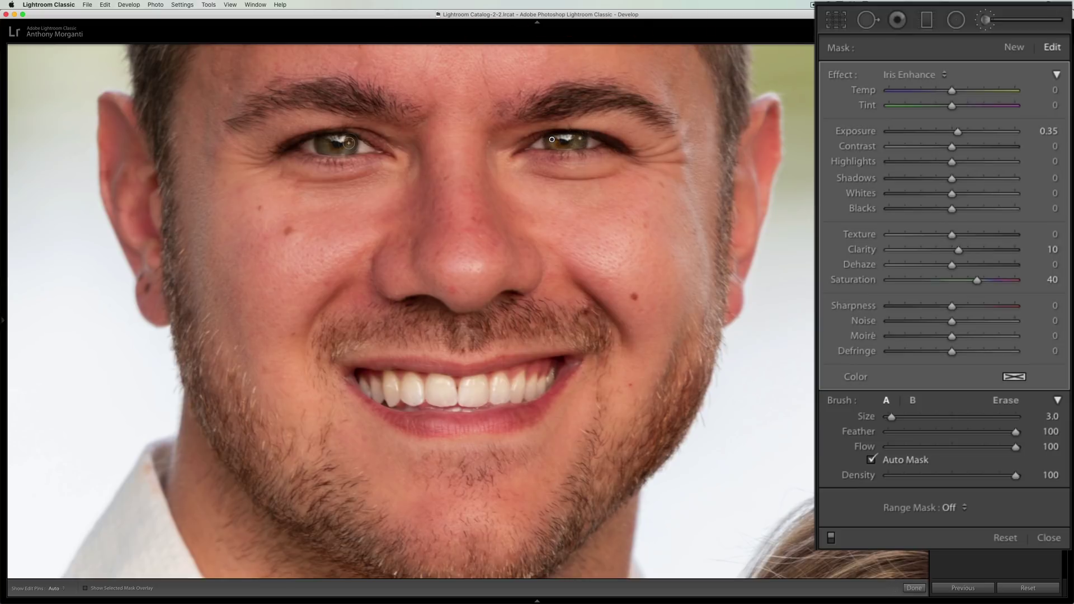
{"action": "key", "text": "h"}
{"action": "mouse_move", "coordinate": [348, 143]}
{"action": "left_mouse_down"}
{"action": "mouse_move", "coordinate": [321, 140]}
{"action": "mouse_move", "coordinate": [348, 145]}
{"action": "left_mouse_up"}
{"action": "key", "text": "bracketleft"}
{"action": "key", "text": "h"}
Raise the Exposure of the man's iris adjustment to 0.58 and slightly increase its Texture
{"action": "key", "text": "space"}
{"action": "left_click", "coordinate": [473, 205]}
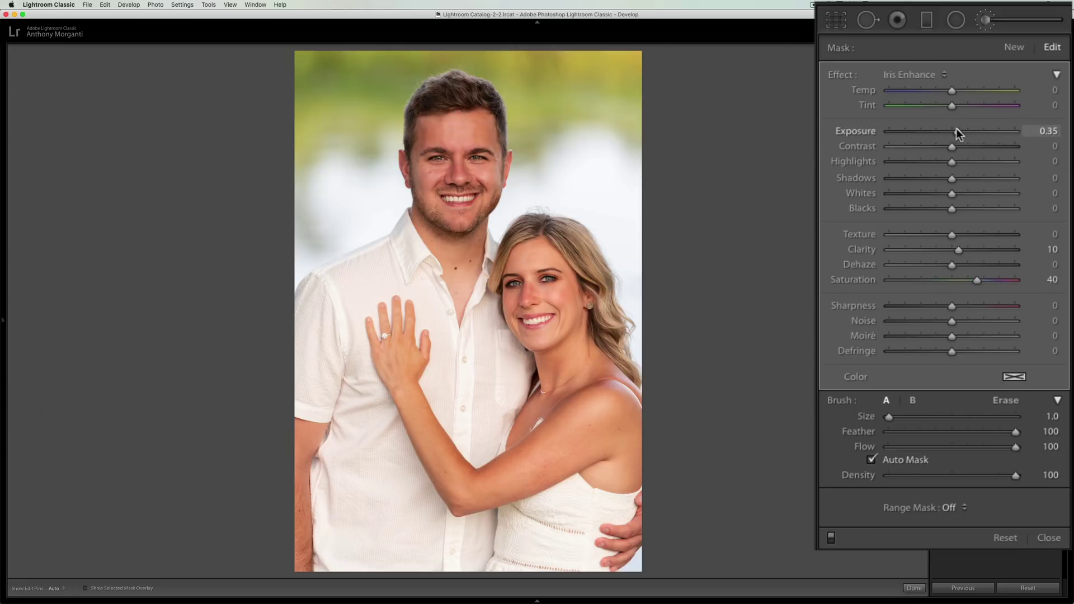
{"action": "left_click_drag", "start_coordinate": [958, 129], "coordinate": [961, 130]}
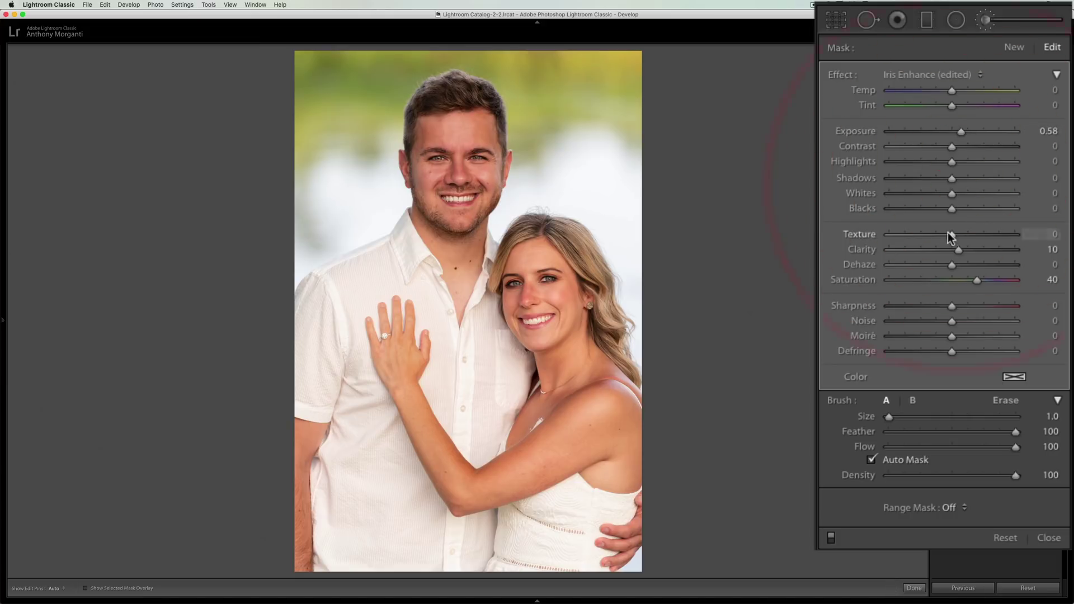
{"action": "left_click_drag", "start_coordinate": [951, 233], "coordinate": [961, 232]}
Add a separate Iris Enhance brush adjustment and paint over both of the woman's irises with a brush size of 3
{"action": "left_click", "coordinate": [1016, 48]}
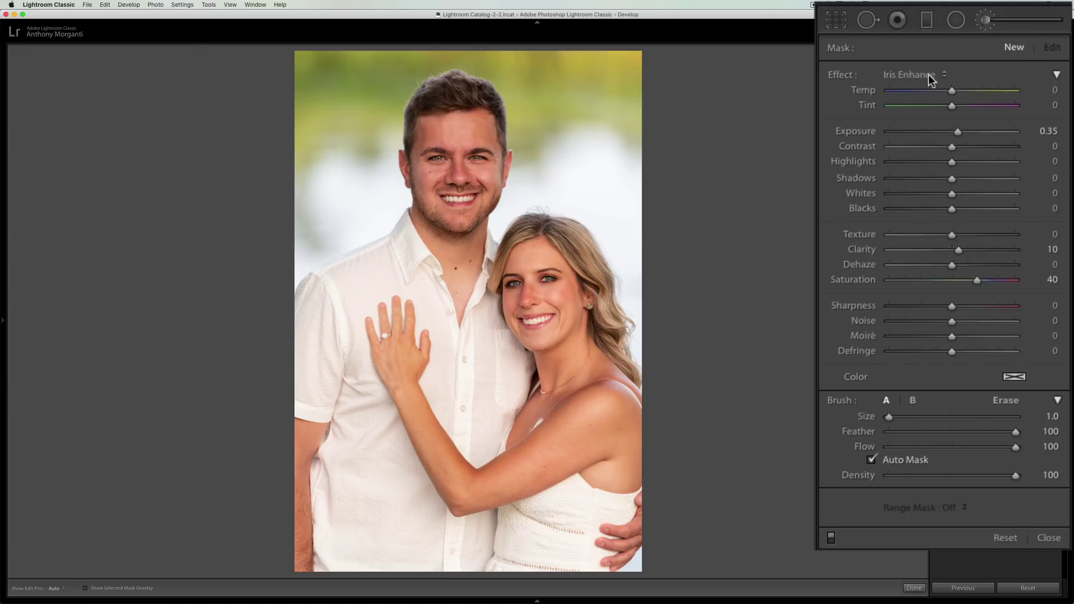
{"action": "key", "text": "space"}
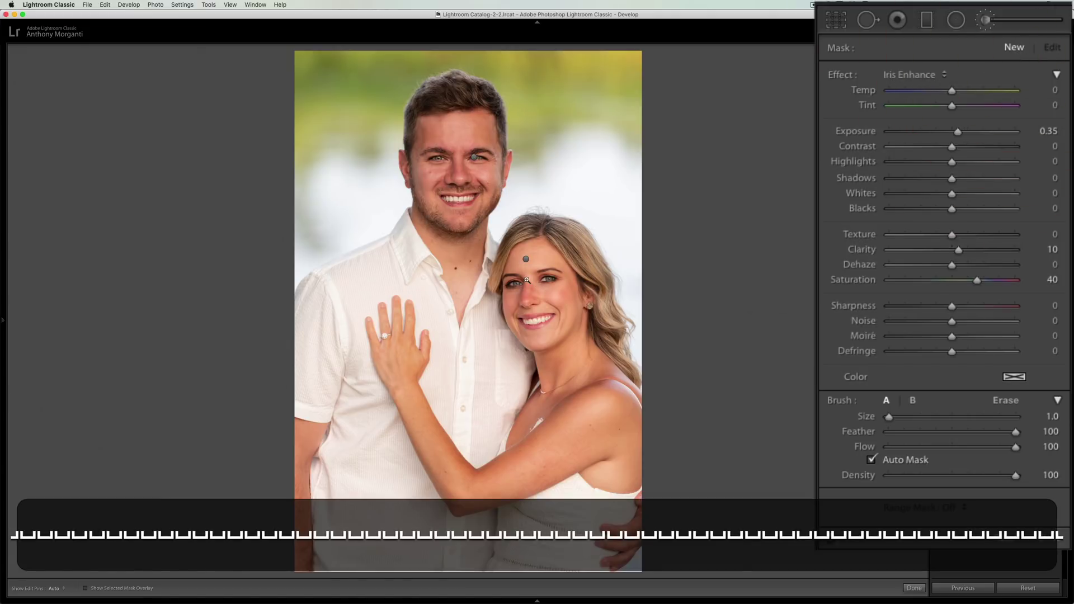
{"action": "left_click", "coordinate": [525, 279]}
{"action": "key", "text": "bracketright"}
{"action": "key", "text": "bracketright"}
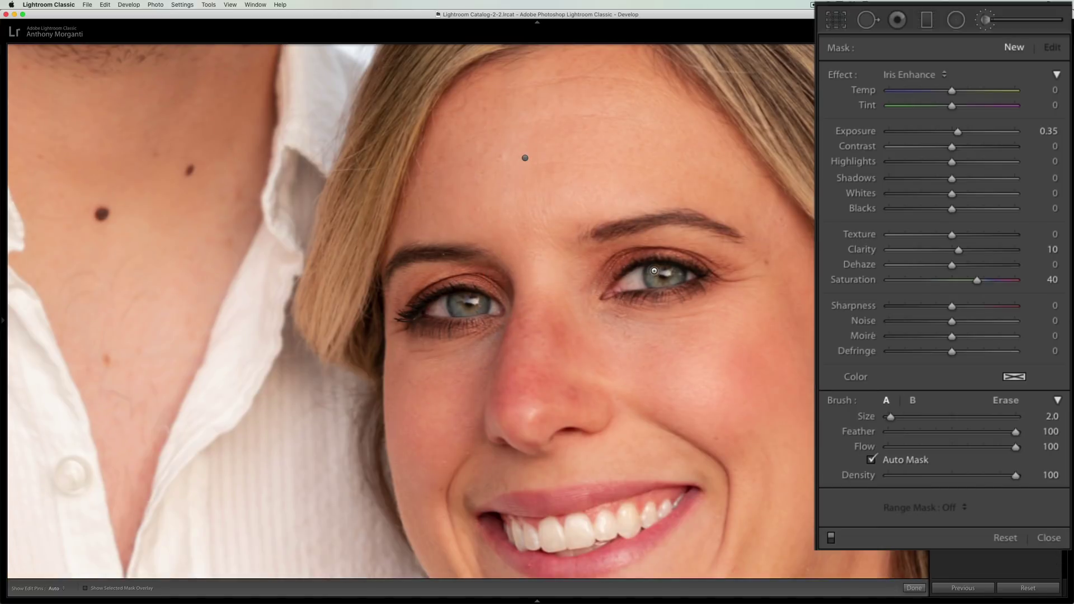
{"action": "mouse_move", "coordinate": [654, 270]}
{"action": "left_mouse_down"}
{"action": "mouse_move", "coordinate": [664, 283]}
{"action": "mouse_move", "coordinate": [677, 274]}
{"action": "mouse_move", "coordinate": [659, 271]}
{"action": "left_mouse_up"}
{"action": "key", "text": "h"}
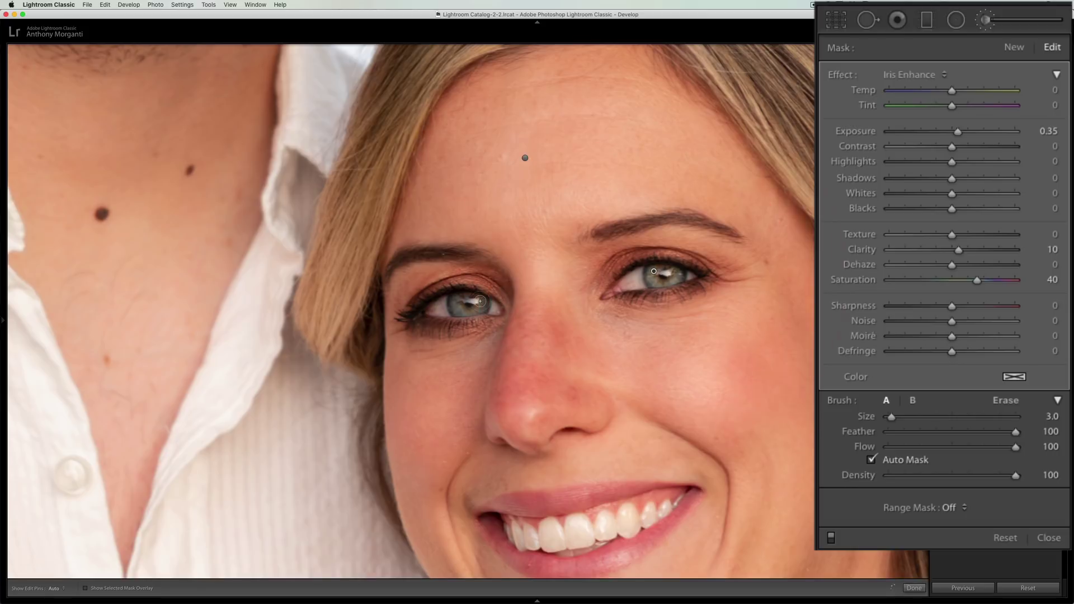
{"action": "mouse_move", "coordinate": [469, 308]}
{"action": "left_mouse_down"}
{"action": "mouse_move", "coordinate": [458, 297]}
{"action": "mouse_move", "coordinate": [459, 313]}
{"action": "mouse_move", "coordinate": [461, 283]}
{"action": "left_mouse_up"}
{"action": "key", "text": "h"}
{"action": "left_click", "coordinate": [570, 266]}
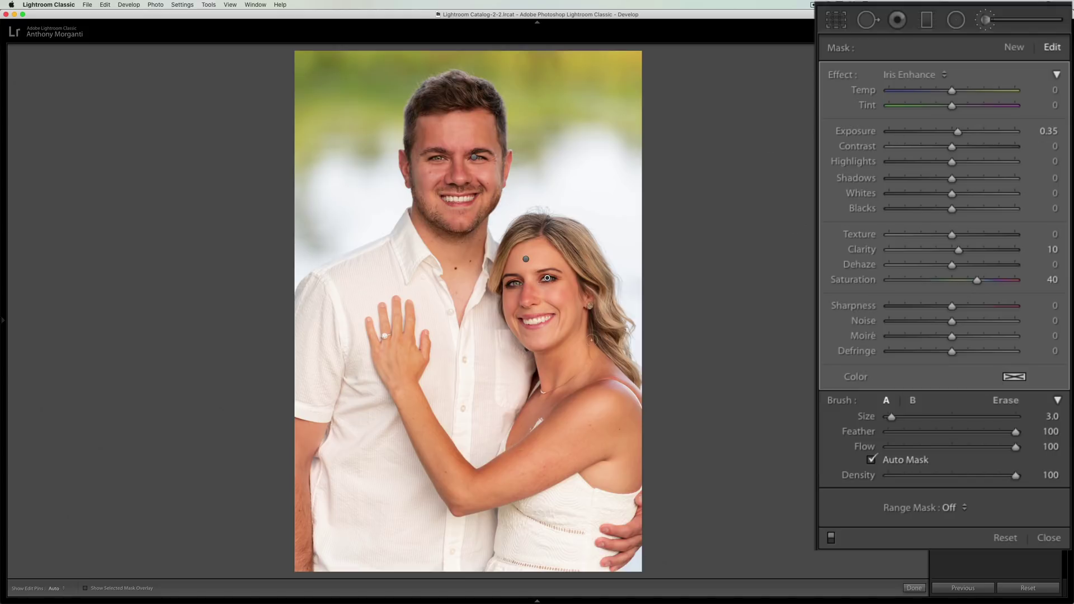
Create a new brush adjustment with the Teeth Whitening preset and paint over the man's teeth
{"action": "left_click", "coordinate": [1014, 48]}
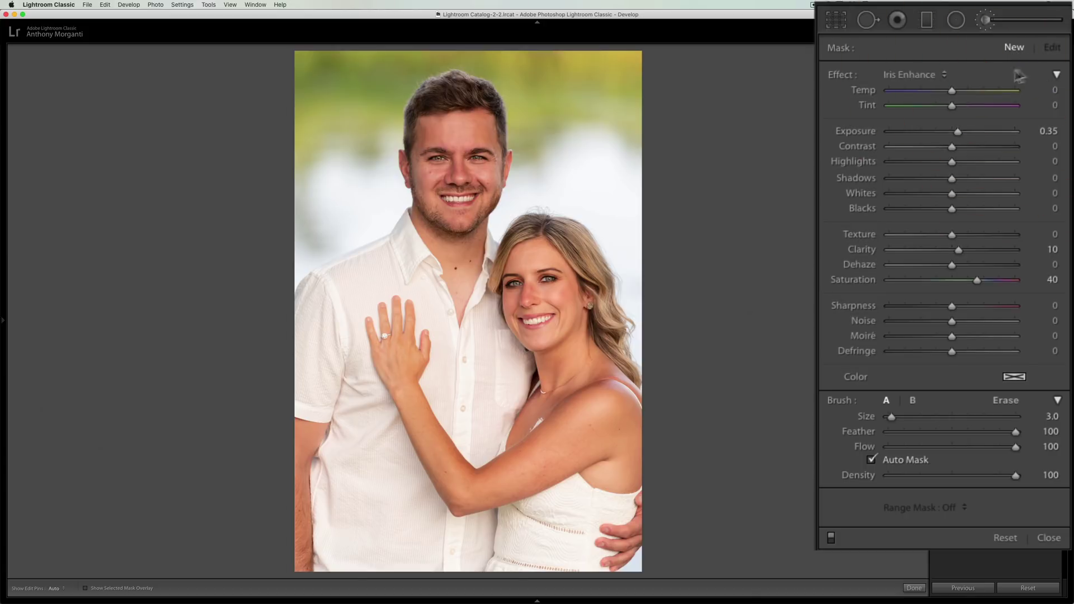
{"action": "left_click", "coordinate": [941, 75]}
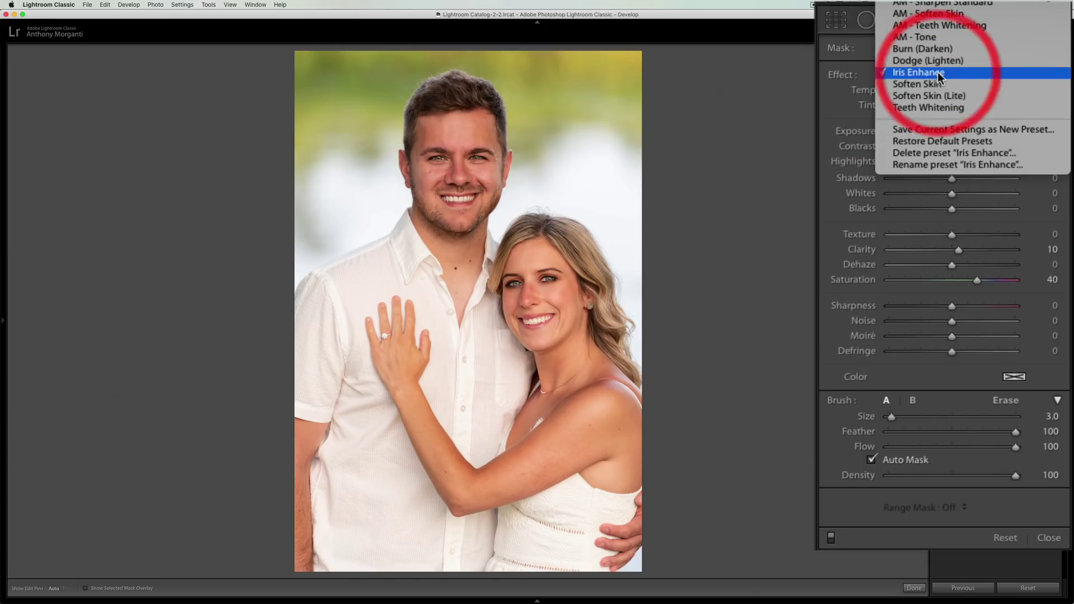
{"action": "left_click", "coordinate": [933, 108]}
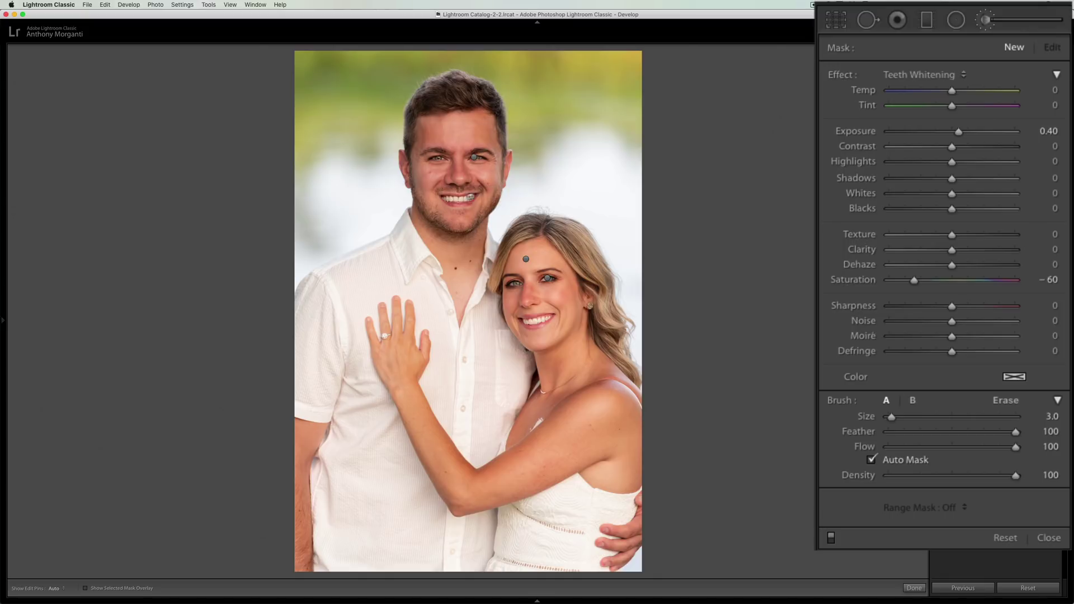
{"action": "key", "text": "space"}
{"action": "left_click", "coordinate": [455, 199]}
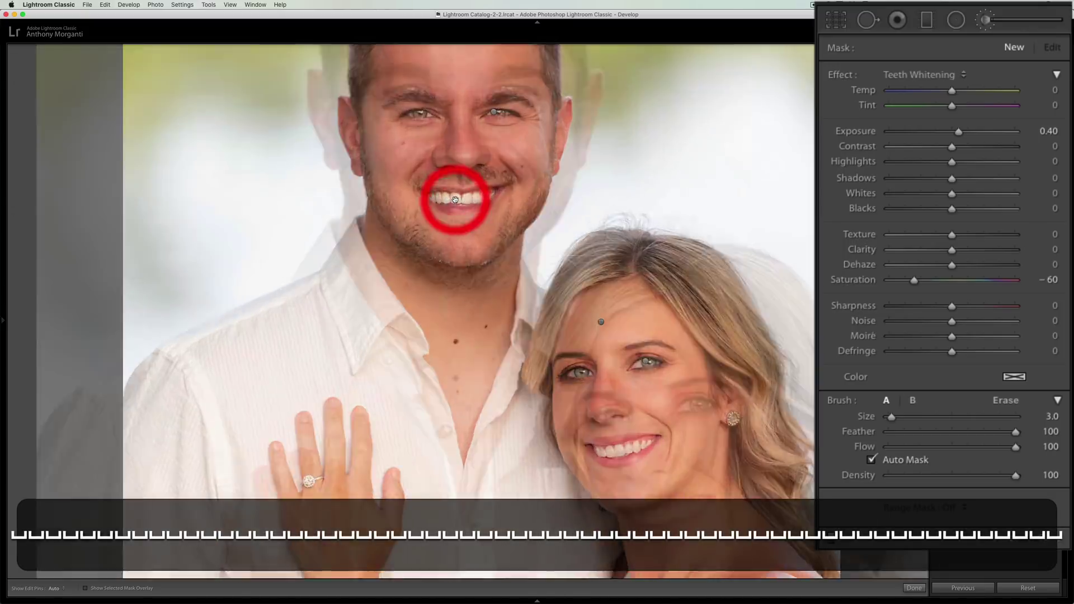
{"action": "key", "text": "h"}
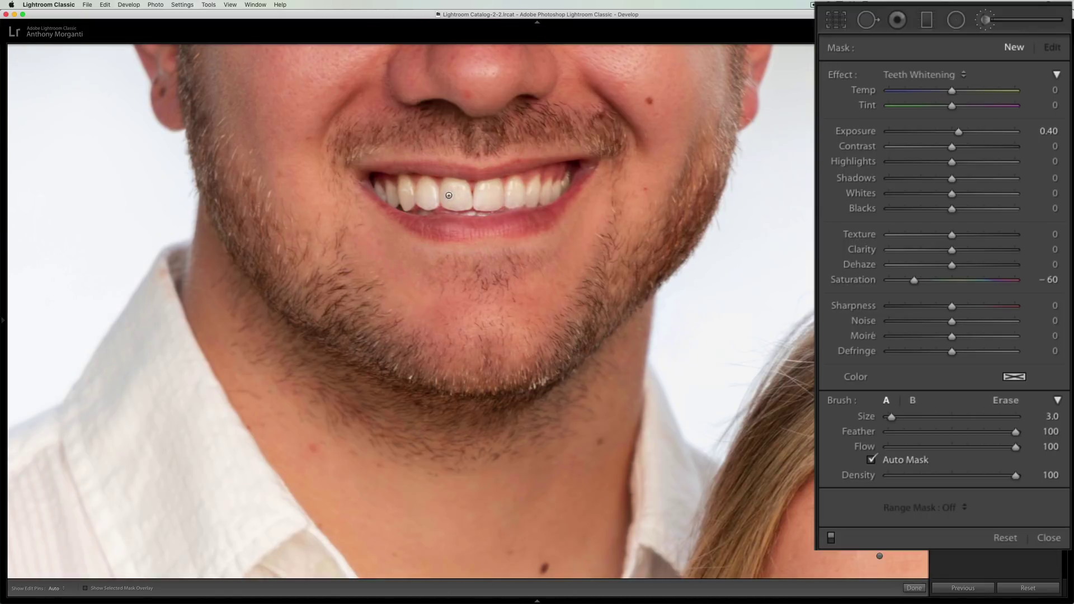
{"action": "mouse_move", "coordinate": [456, 193]}
{"action": "left_mouse_down"}
{"action": "mouse_move", "coordinate": [400, 205]}
{"action": "mouse_move", "coordinate": [407, 178]}
{"action": "mouse_move", "coordinate": [376, 194]}
{"action": "mouse_move", "coordinate": [494, 201]}
{"action": "mouse_move", "coordinate": [578, 179]}
{"action": "mouse_move", "coordinate": [526, 183]}
{"action": "left_mouse_up"}
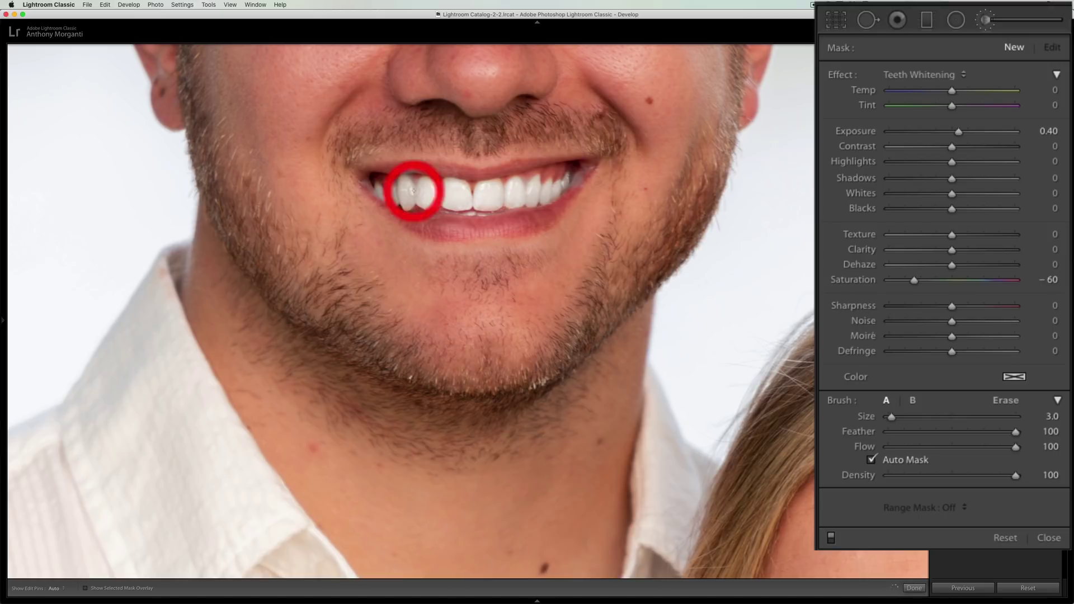
{"action": "key", "text": "h"}
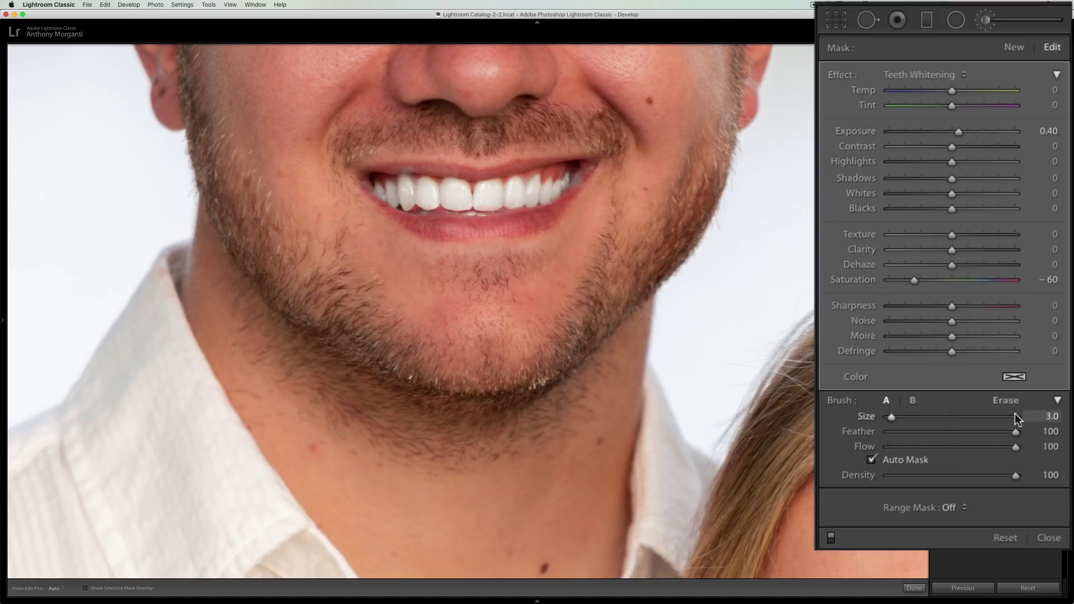
Erase the whitening spill from the lips and gums around the man's teeth with a size 2 eraser
{"action": "key", "text": "alt"}
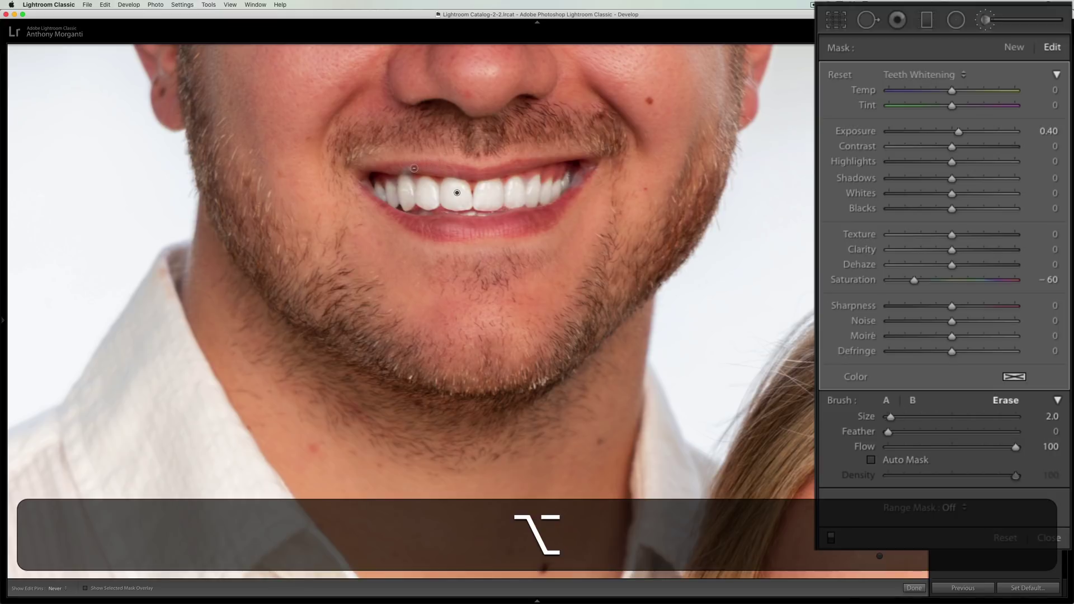
{"action": "key", "text": "h"}
{"action": "mouse_move", "coordinate": [422, 172]}
{"action": "left_mouse_down"}
{"action": "mouse_move", "coordinate": [390, 171]}
{"action": "mouse_move", "coordinate": [401, 161]}
{"action": "left_mouse_up"}
{"action": "left_click_drag", "start_coordinate": [554, 159], "coordinate": [580, 178]}
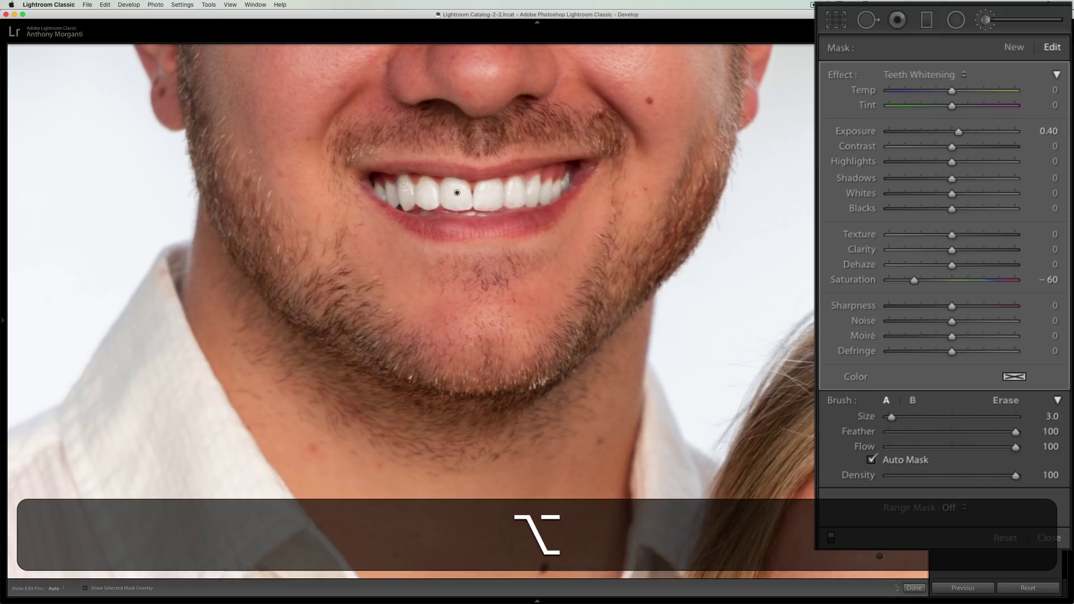
Reduce the brush size to 1 and touch up the whitening on the man's teeth
{"action": "key", "text": "bracketleft"}
{"action": "key", "text": "bracketleft"}
{"action": "key", "text": "h"}
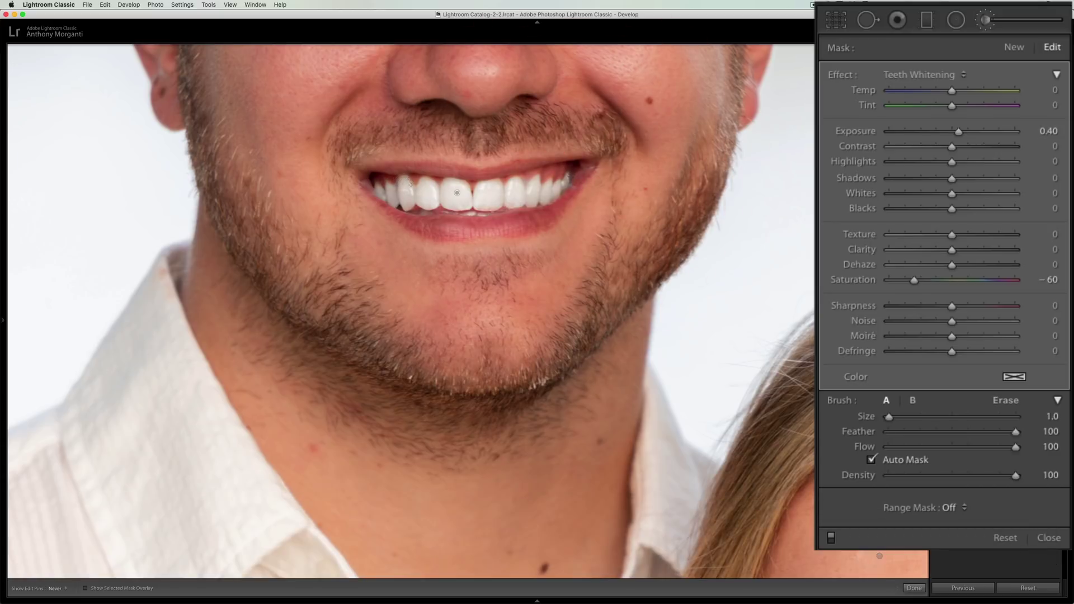
{"action": "left_click", "coordinate": [412, 185]}
{"action": "key", "text": "h"}
{"action": "left_click", "coordinate": [419, 189]}
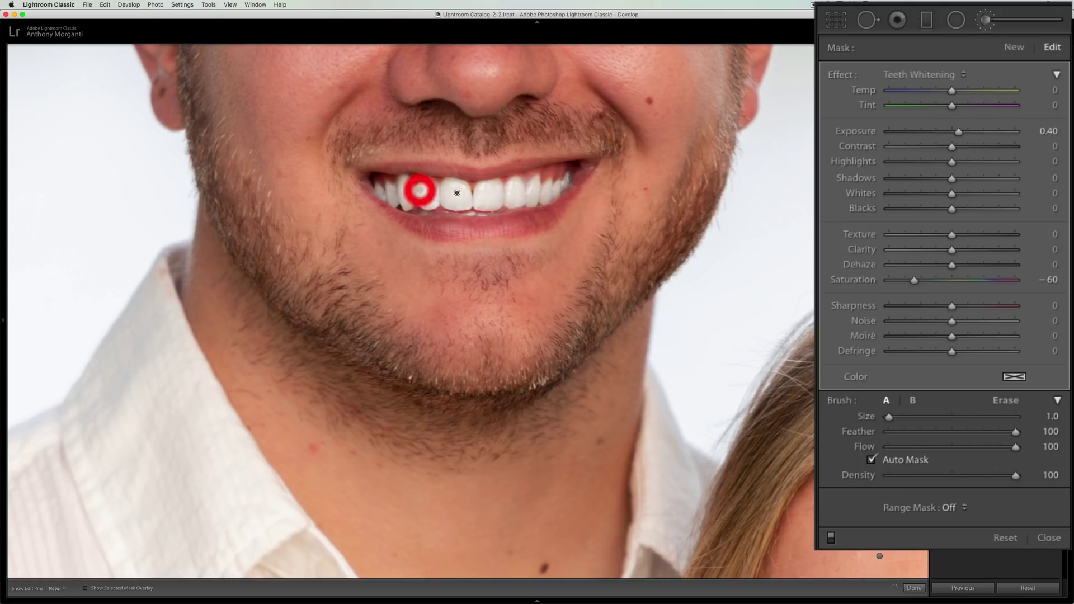
Lower the Exposure of the man's teeth-whitening adjustment to 0.12
{"action": "key", "text": "space"}
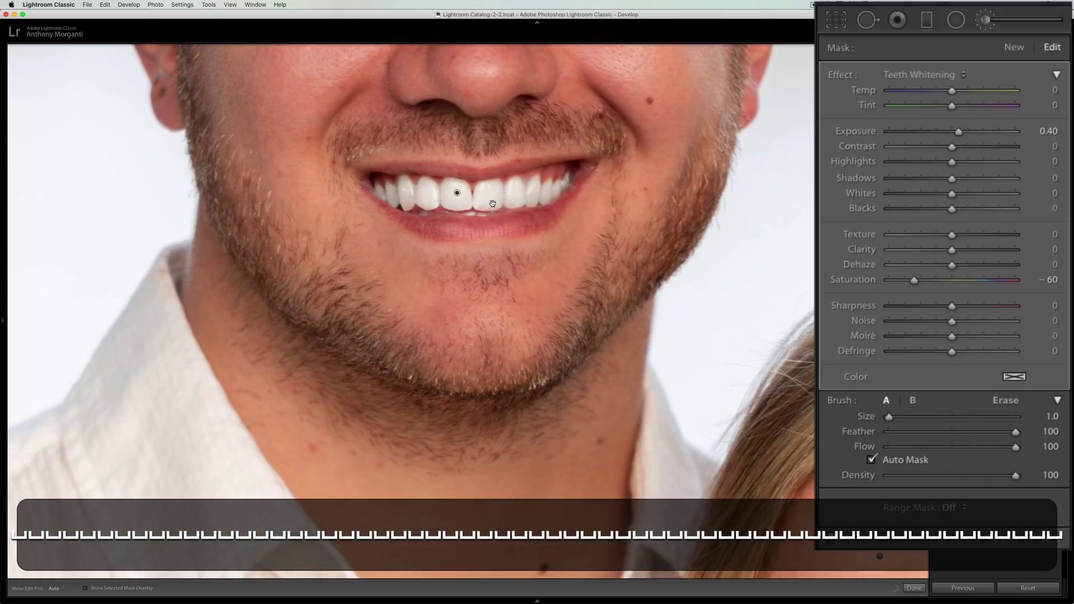
{"action": "left_click", "coordinate": [493, 204]}
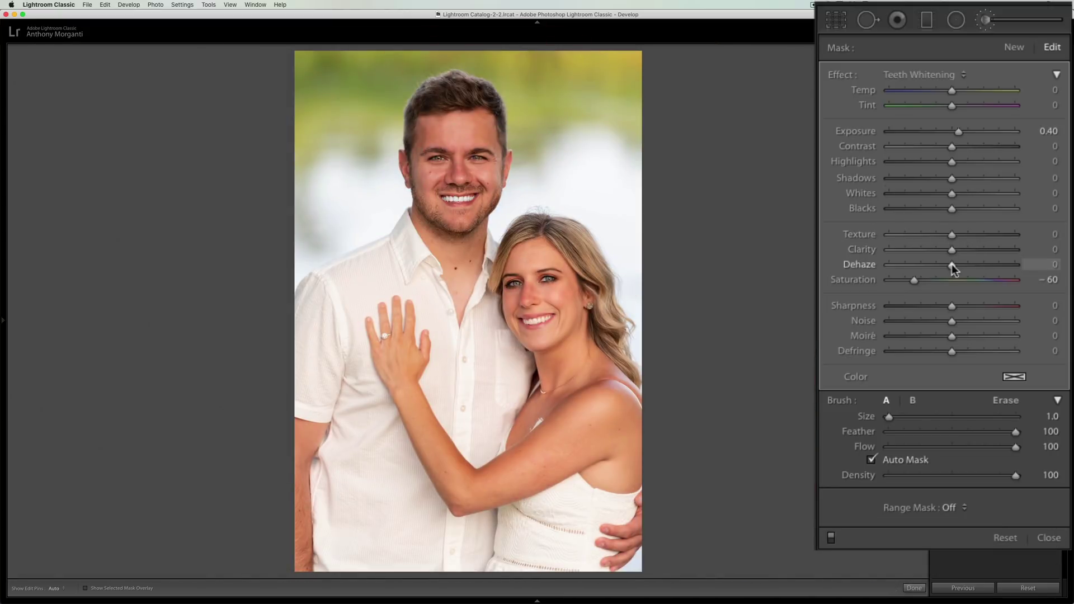
{"action": "left_click_drag", "start_coordinate": [958, 130], "coordinate": [954, 130]}
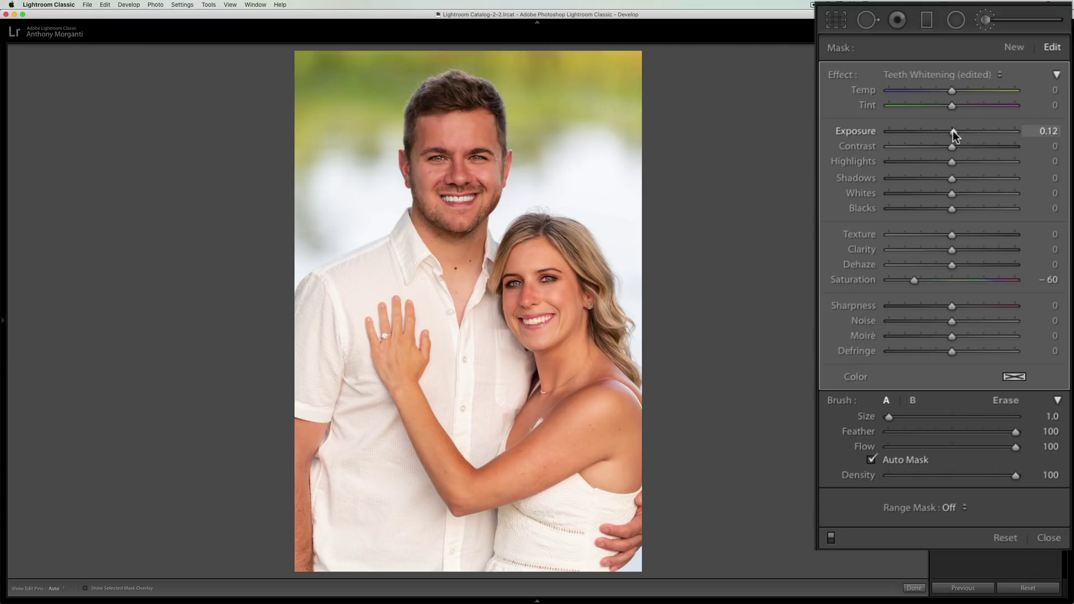
Create a new brush adjustment with the Teeth Whitening preset and paint over the woman's teeth with a size 3 brush
{"action": "left_click", "coordinate": [1018, 48]}
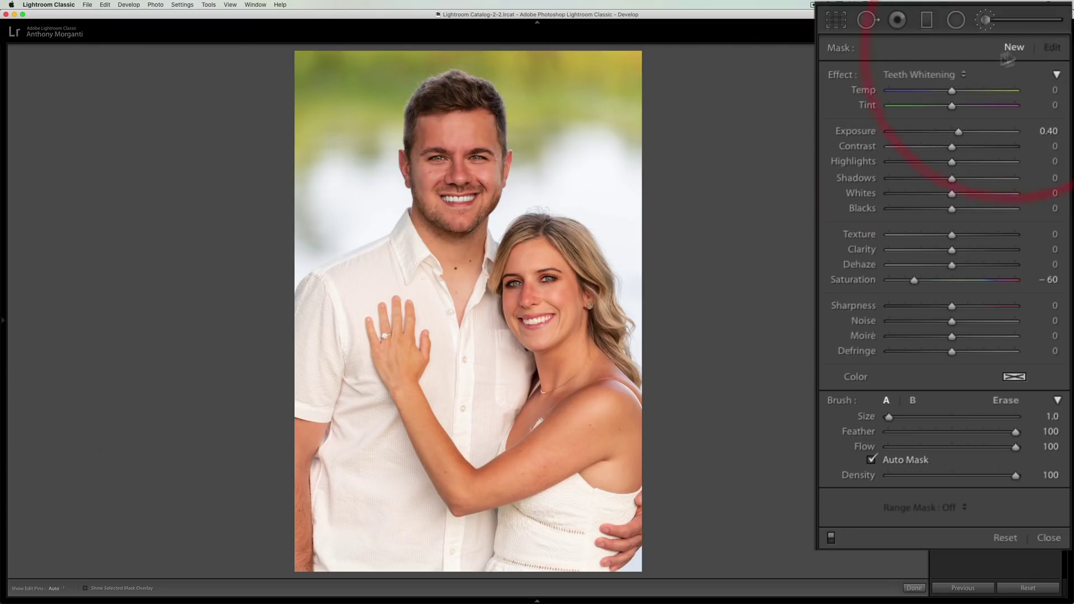
{"action": "key", "text": "space"}
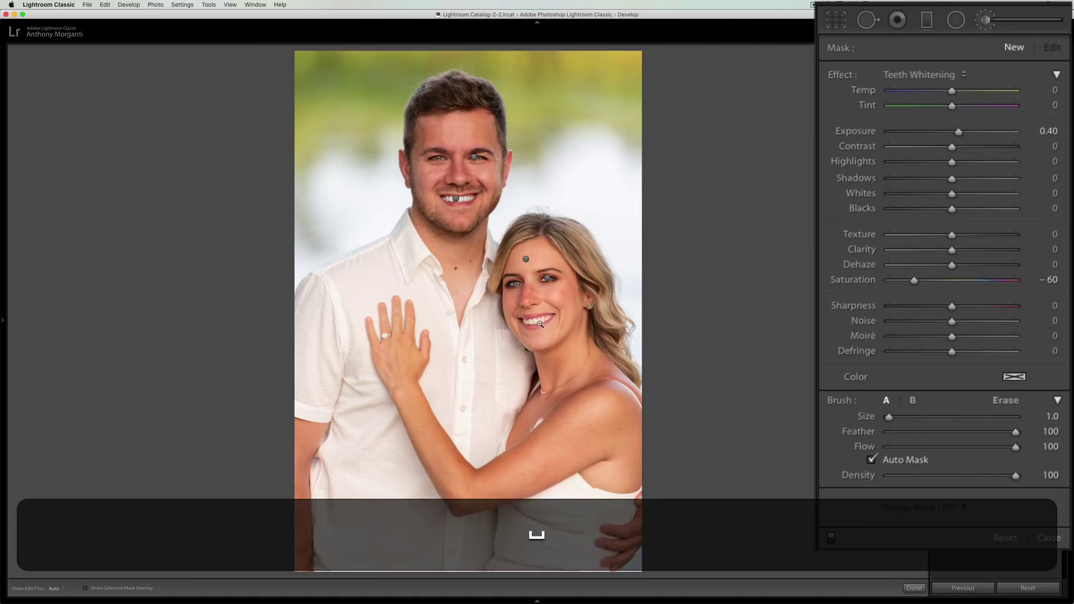
{"action": "left_click", "coordinate": [540, 322]}
{"action": "key", "text": "bracketright"}
{"action": "key", "text": "bracketright"}
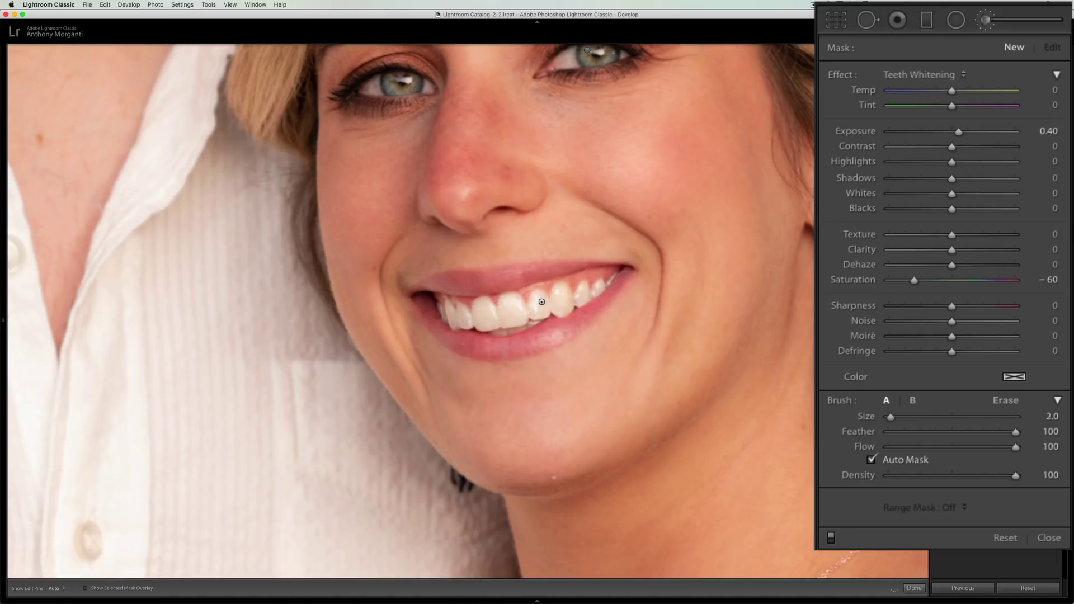
{"action": "key", "text": "h"}
{"action": "left_click_drag", "start_coordinate": [541, 306], "coordinate": [586, 286]}
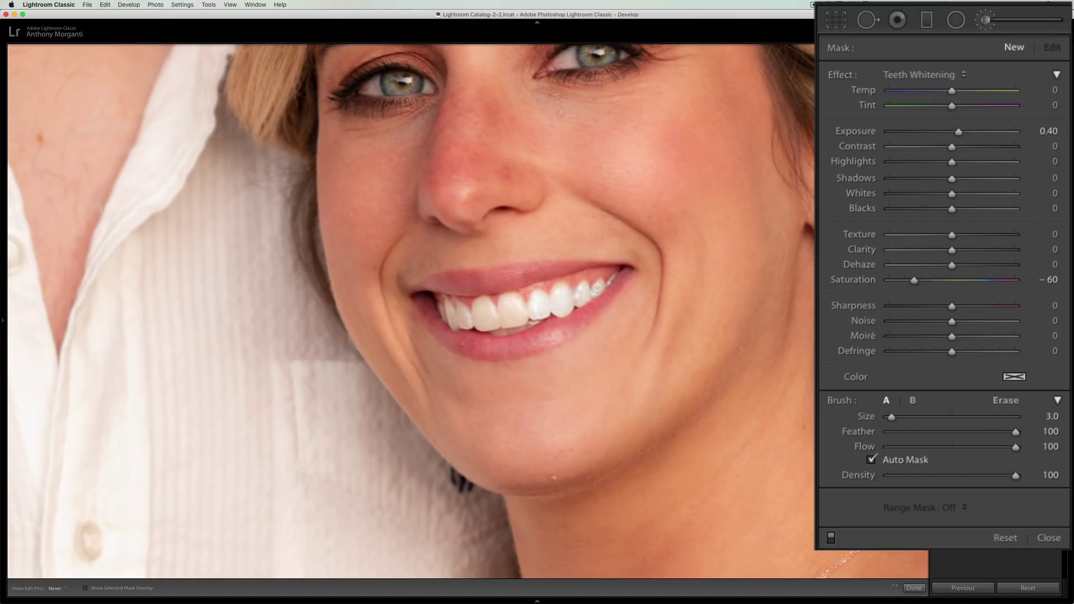
{"action": "mouse_move", "coordinate": [525, 306]}
{"action": "left_mouse_down"}
{"action": "mouse_move", "coordinate": [494, 318]}
{"action": "mouse_move", "coordinate": [485, 306]}
{"action": "mouse_move", "coordinate": [453, 318]}
{"action": "left_mouse_up"}
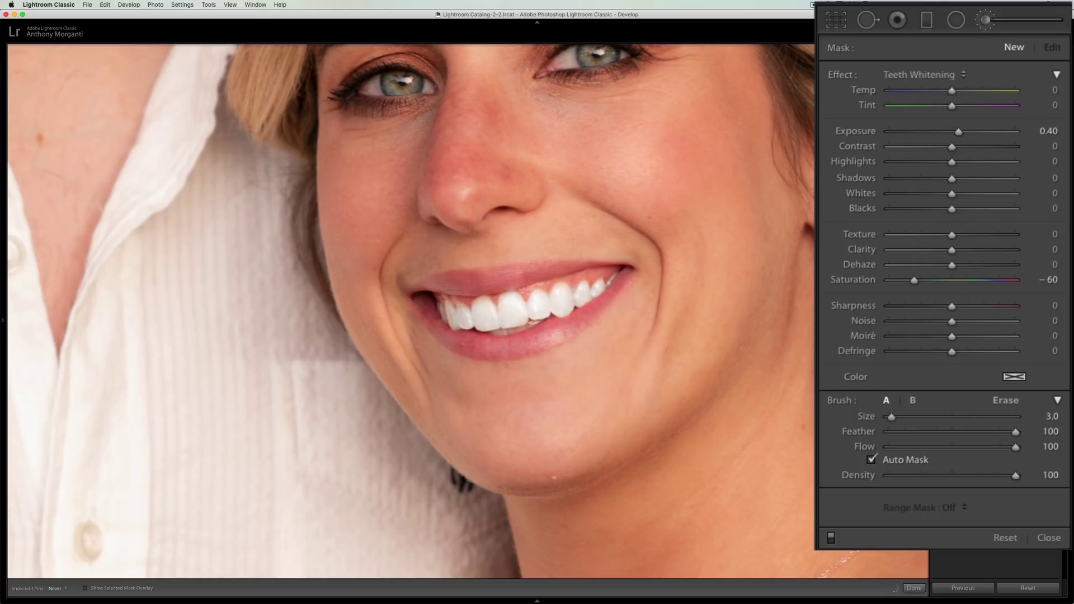
{"action": "left_click", "coordinate": [491, 317]}
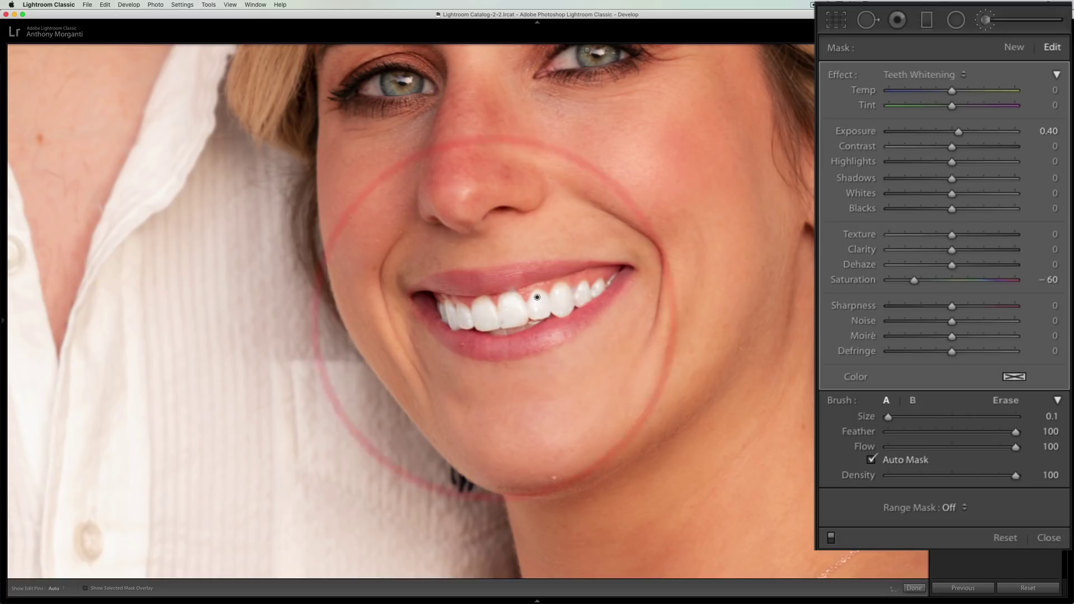
Touch up the whitening on the woman's teeth with a size 1 brush and erase the spill along her upper gums
{"action": "key", "text": "]"}
{"action": "key", "text": "h"}
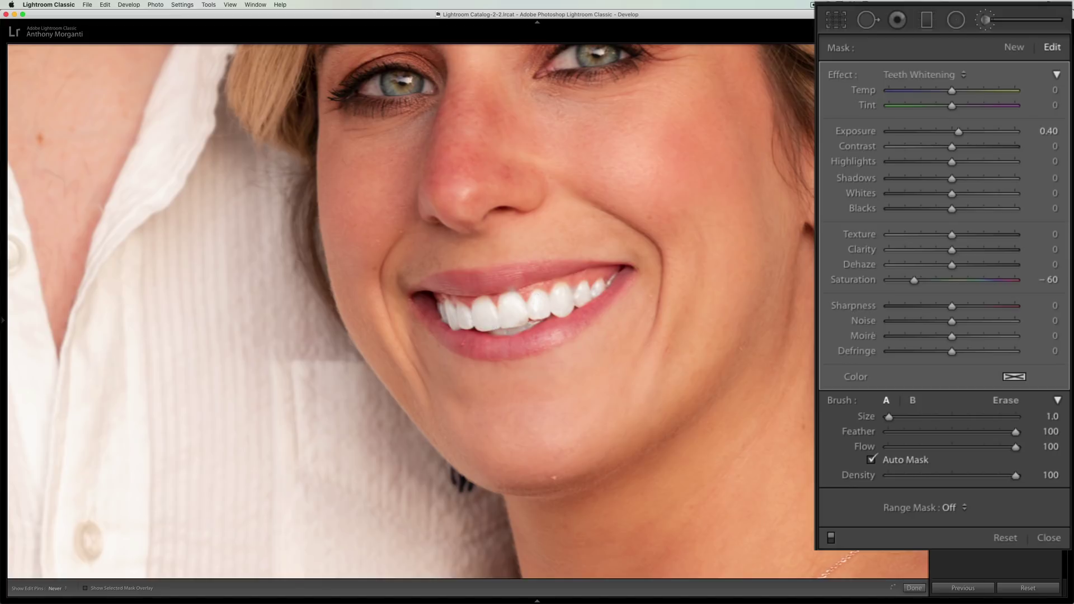
{"action": "left_click", "coordinate": [553, 312]}
{"action": "key", "text": "super"}
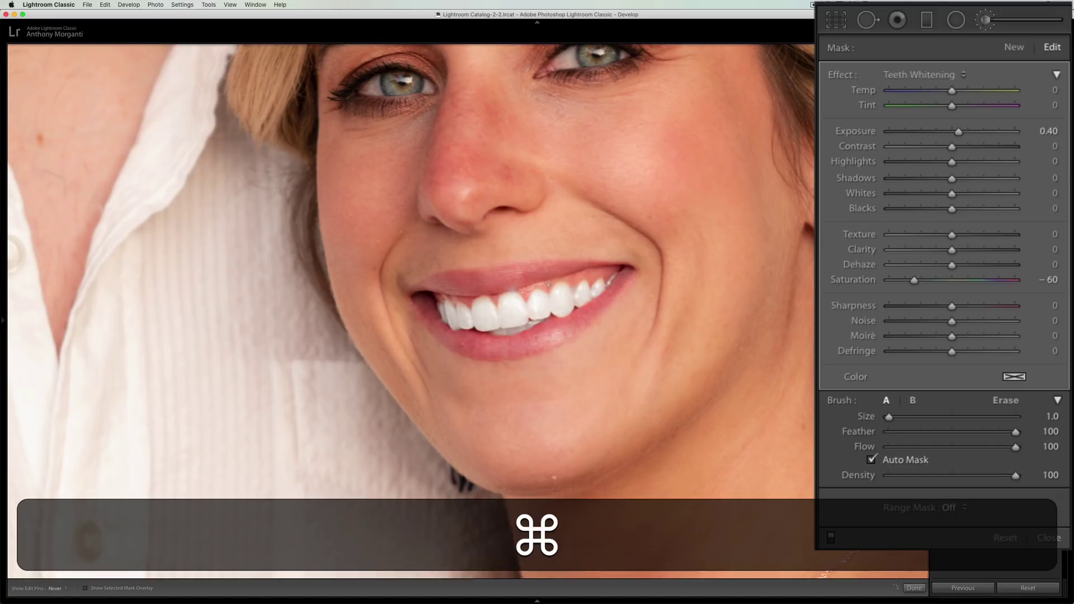
{"action": "left_click", "coordinate": [532, 285], "text": "super"}
{"action": "key", "text": "alt"}
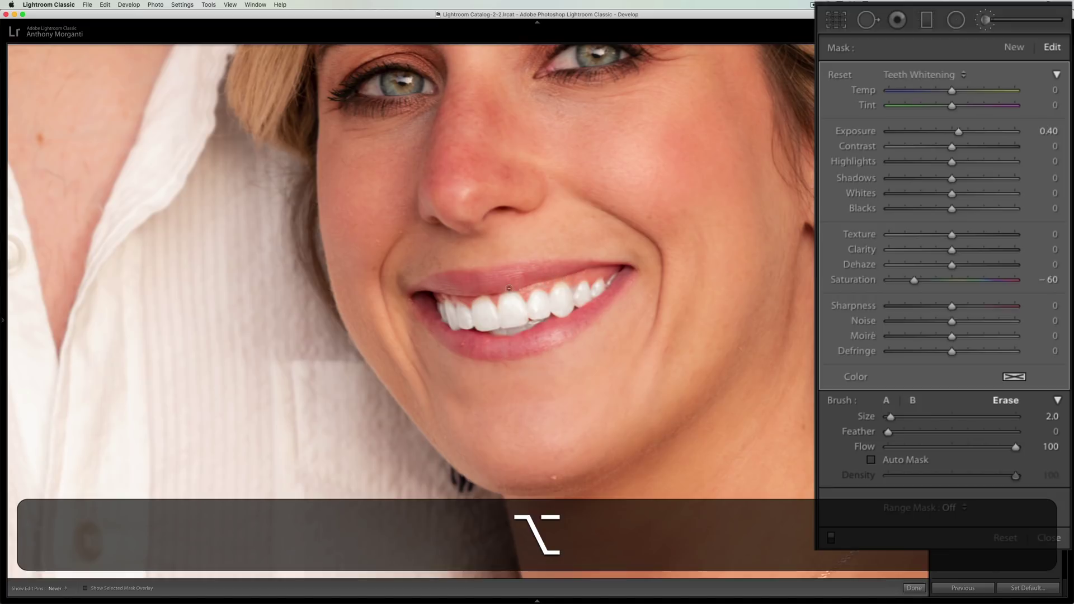
{"action": "left_click", "coordinate": [556, 277]}
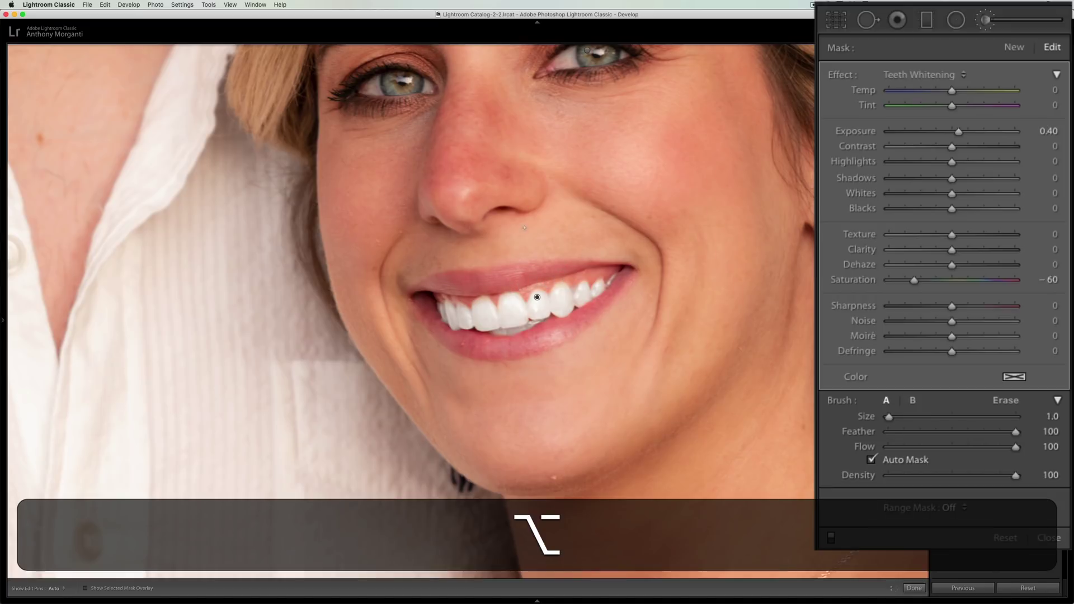
Lower the Exposure of the woman's teeth-whitening adjustment to 0.17
{"action": "key", "text": "space"}
{"action": "left_click", "coordinate": [503, 266]}
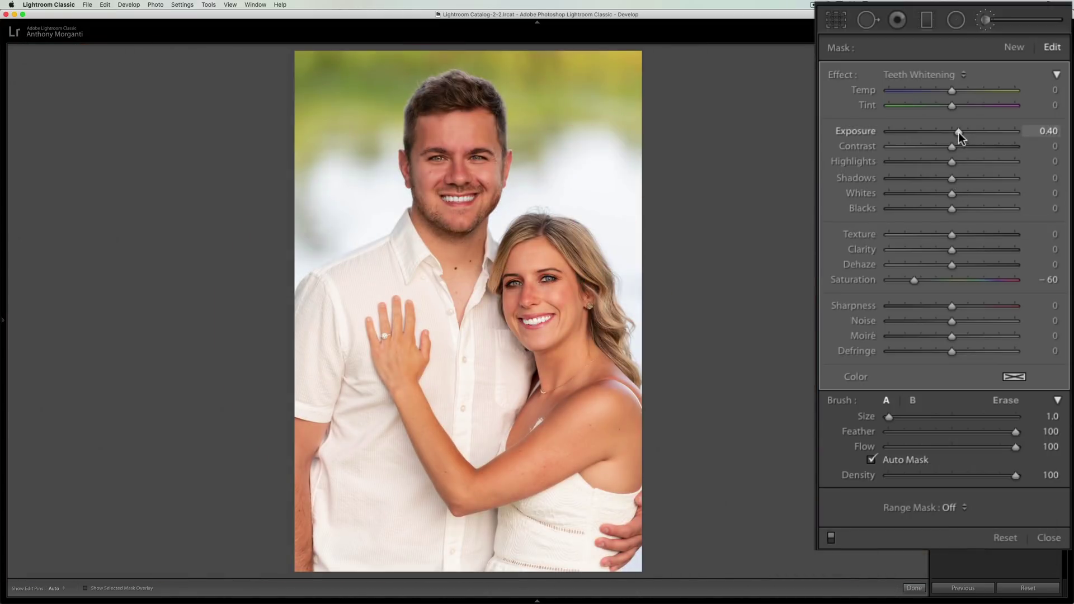
{"action": "left_click_drag", "start_coordinate": [959, 133], "coordinate": [955, 132]}
{"action": "left_click_drag", "start_coordinate": [955, 132], "coordinate": [955, 132]}
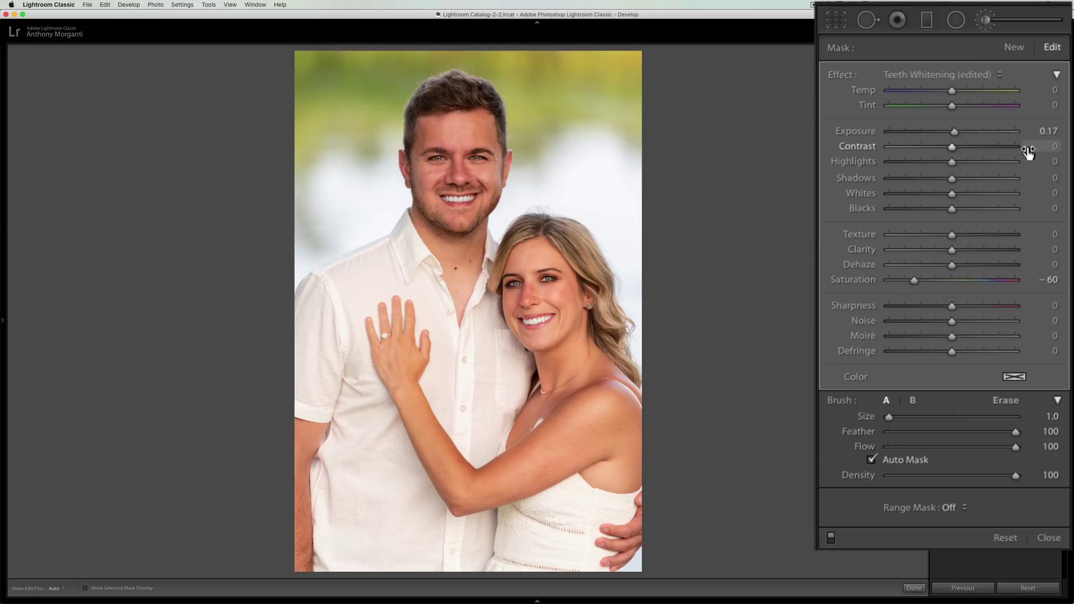
Start a new brush adjustment with all effect sliders reset and its Saturation set to 61
{"action": "left_click", "coordinate": [1015, 48]}
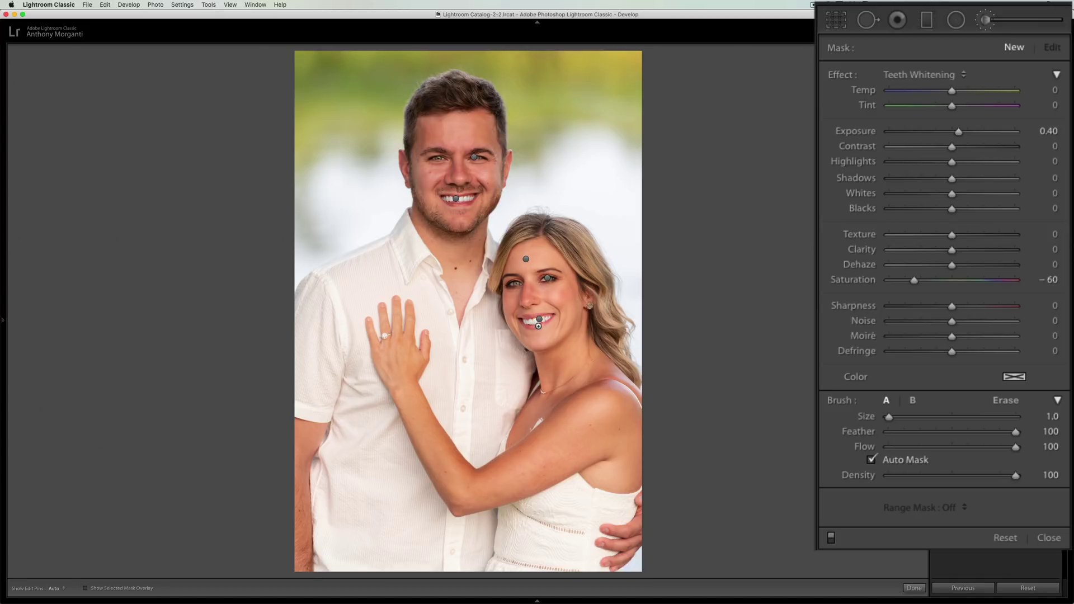
{"action": "key", "text": "z"}
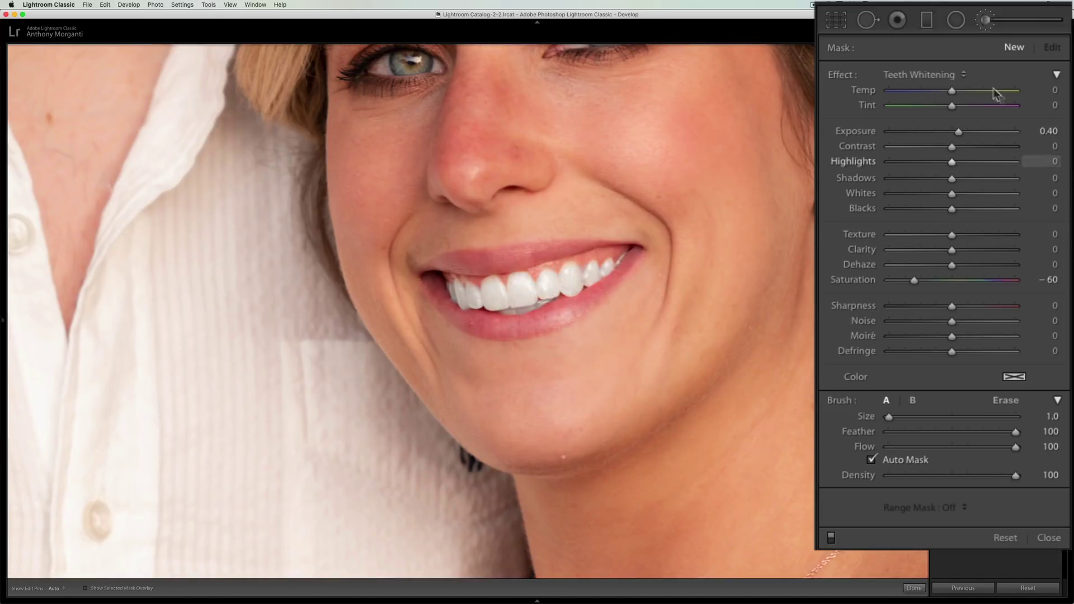
{"action": "left_click", "coordinate": [1014, 48]}
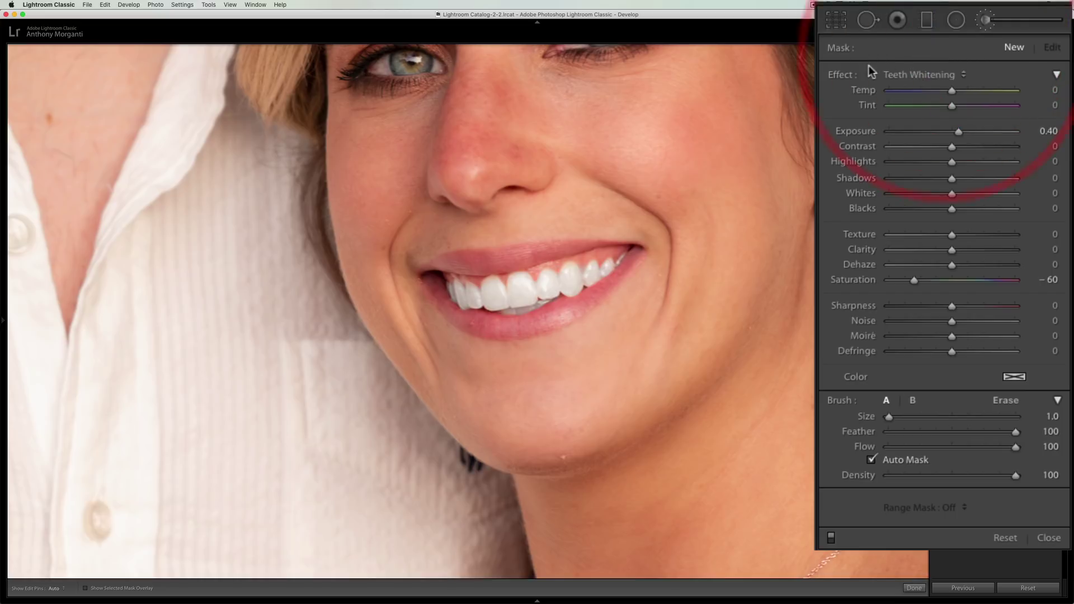
{"action": "double_click", "coordinate": [844, 75]}
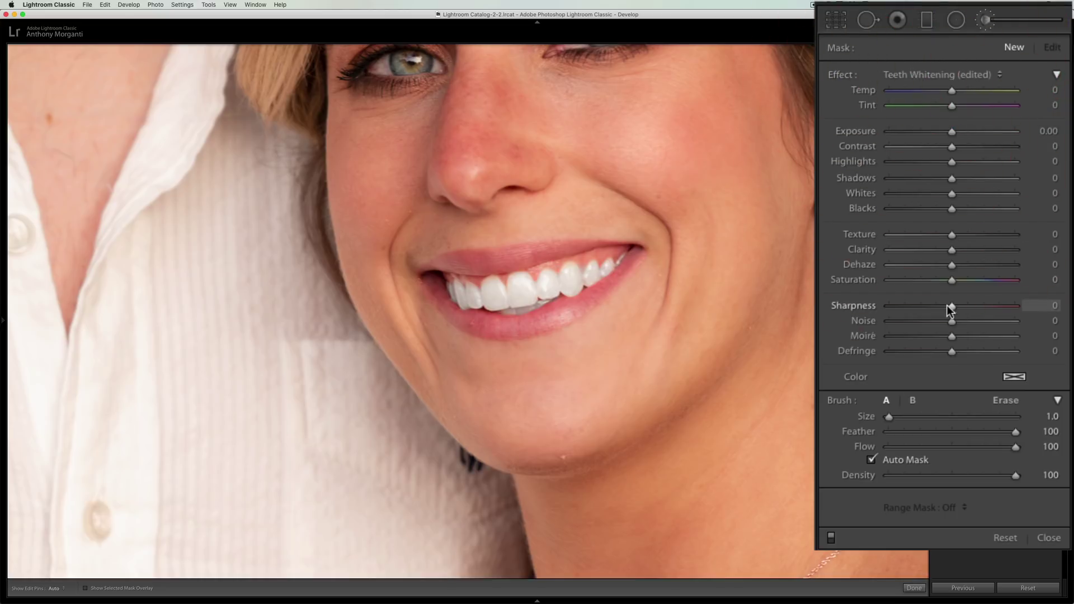
{"action": "left_click_drag", "start_coordinate": [952, 278], "coordinate": [991, 280]}
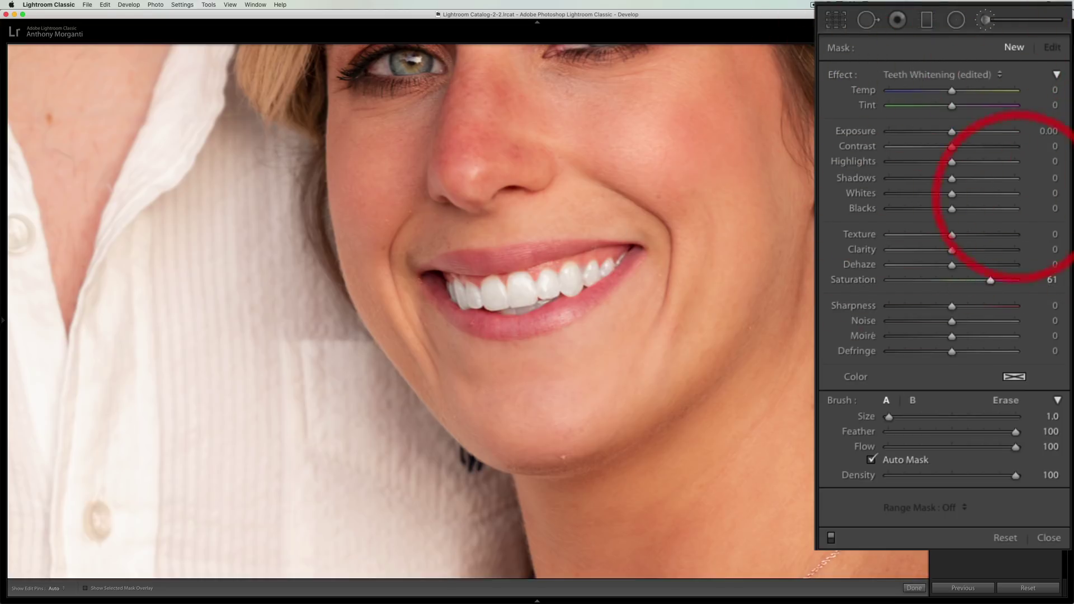
Paint the saturation adjustment over the woman's upper and lower lips with a size 3 brush
{"action": "key", "text": "bracketright"}
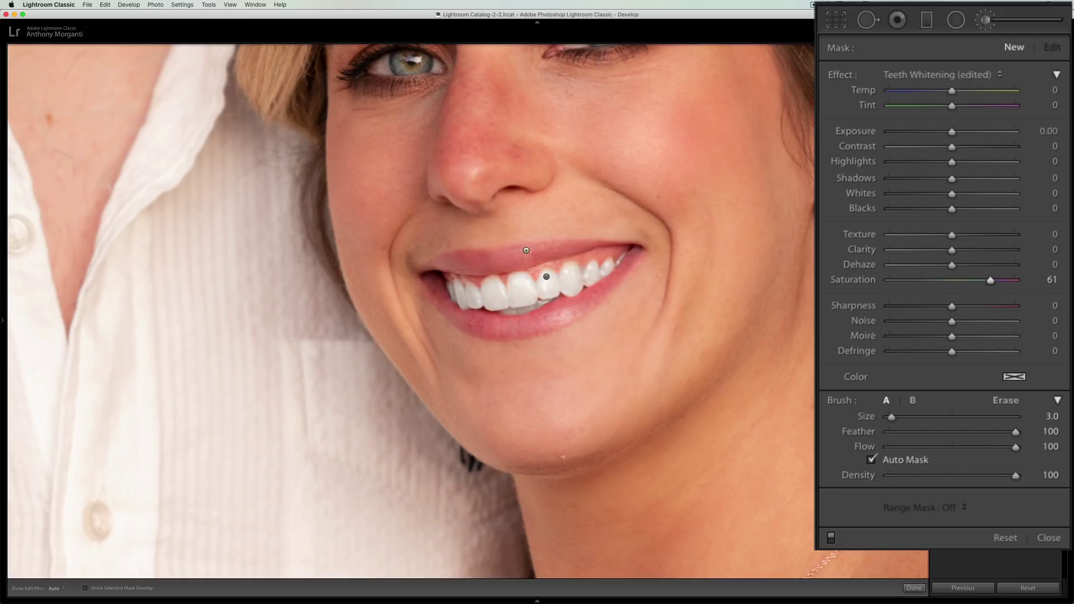
{"action": "key", "text": "h"}
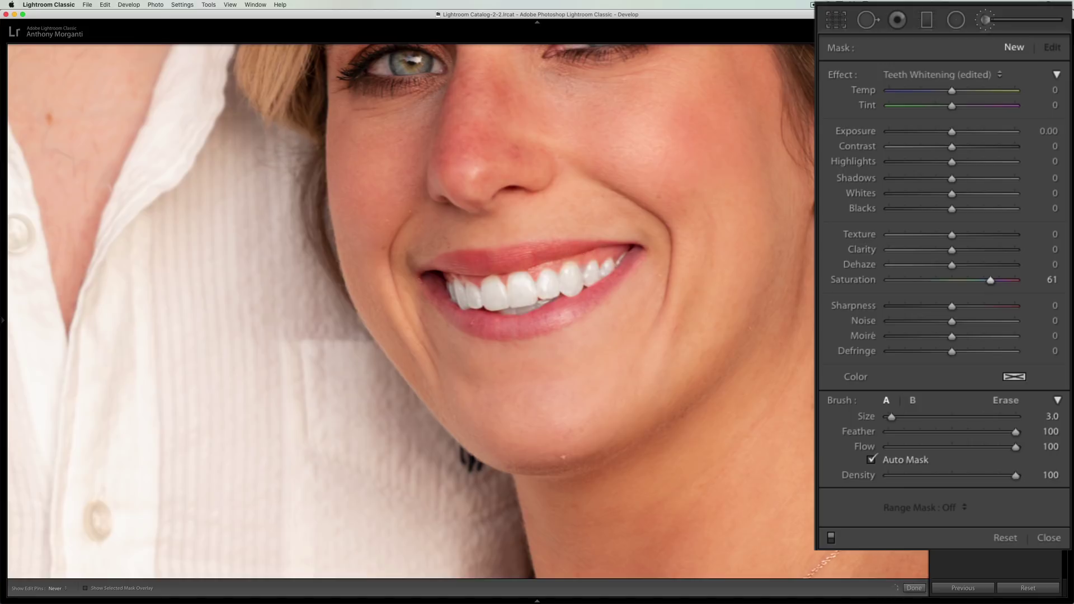
{"action": "left_click", "coordinate": [442, 269]}
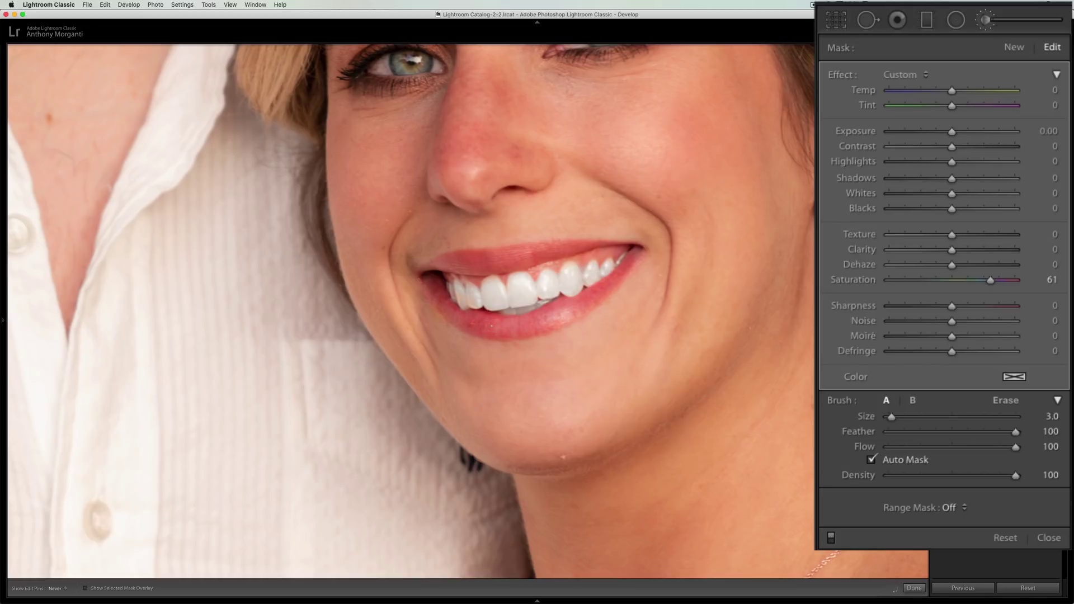
{"action": "left_click", "coordinate": [614, 280]}
Reduce the Saturation of the woman's lip adjustment to 33
{"action": "key", "text": "space"}
{"action": "left_click", "coordinate": [512, 232]}
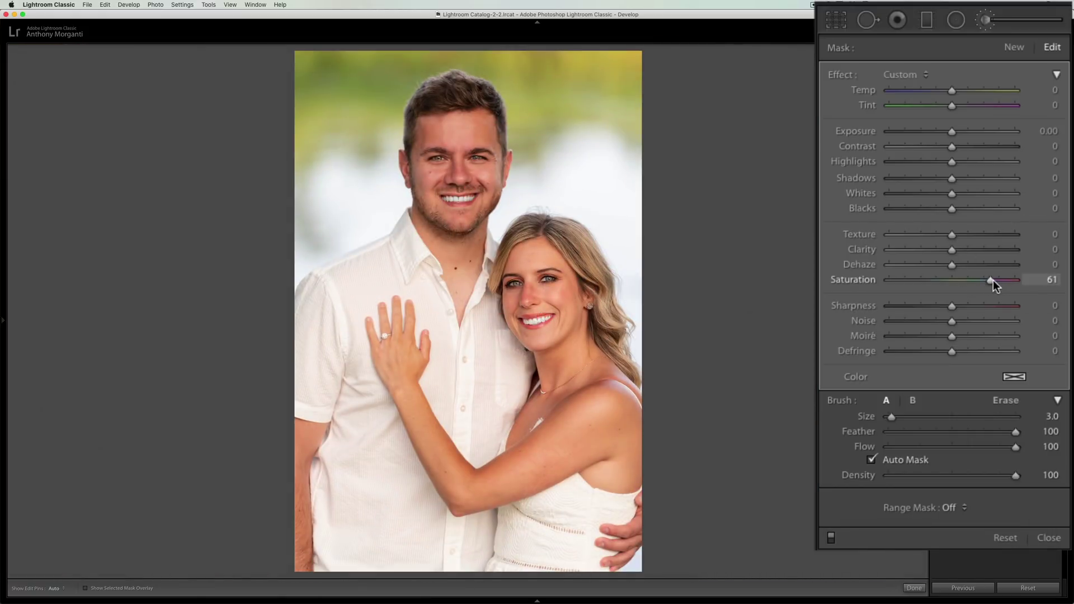
{"action": "left_click_drag", "start_coordinate": [993, 279], "coordinate": [978, 280]}
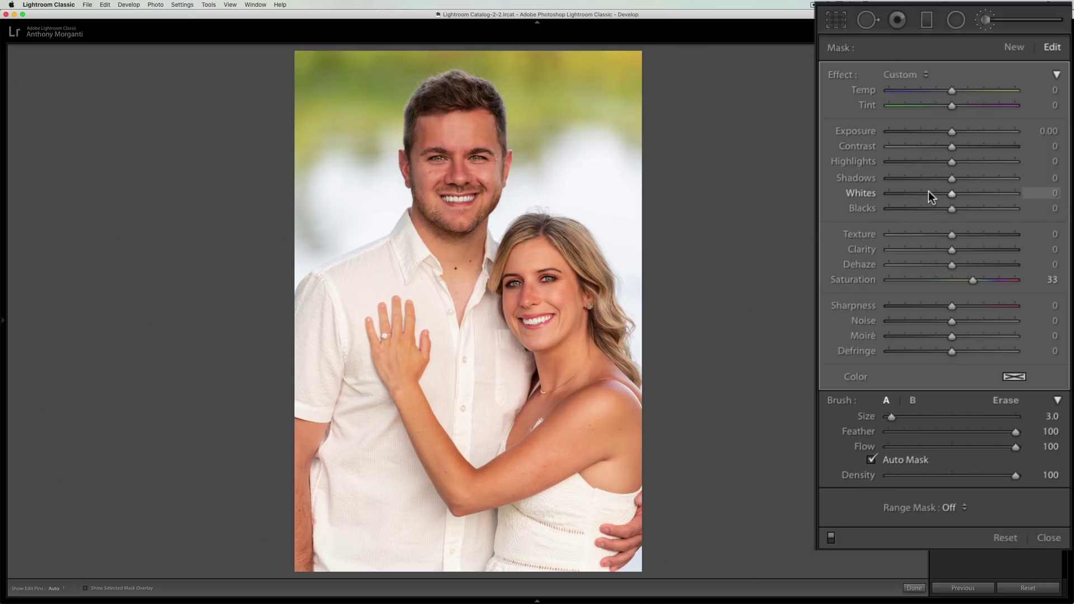
Heal the mole on the man's cheek below his eye using Spot Removal in Heal mode with Feather 62 and Opacity 75
{"action": "left_click", "coordinate": [870, 21]}
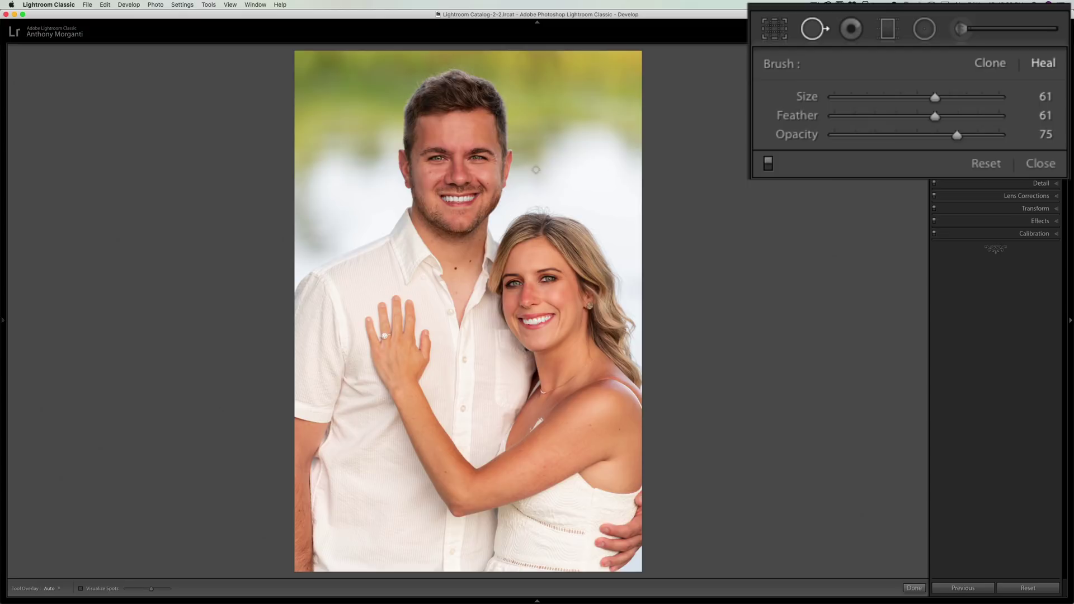
{"action": "key", "text": "z"}
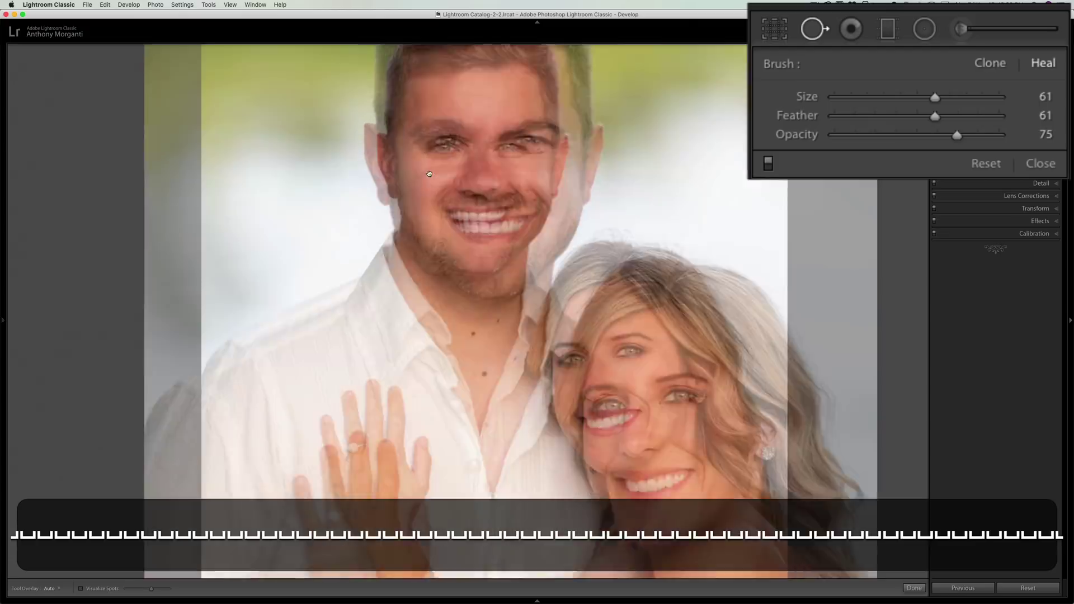
{"action": "scroll", "coordinate": [435, 168], "scroll_direction": "down", "scroll_amount": 3}
{"action": "scroll", "coordinate": [436, 168], "scroll_direction": "down", "scroll_amount": 4}
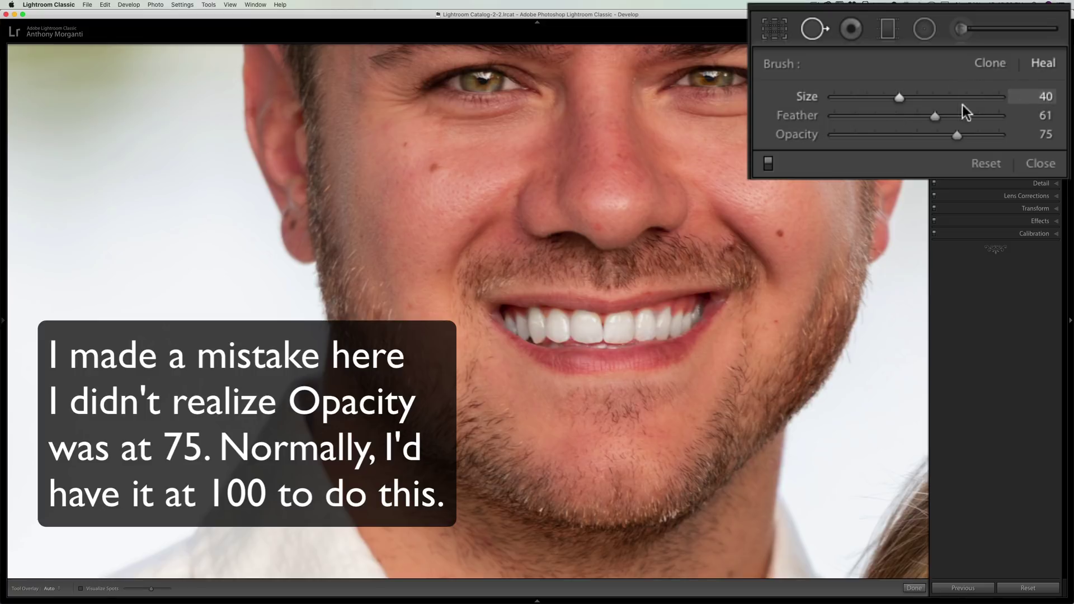
{"action": "left_click_drag", "start_coordinate": [935, 115], "coordinate": [938, 116]}
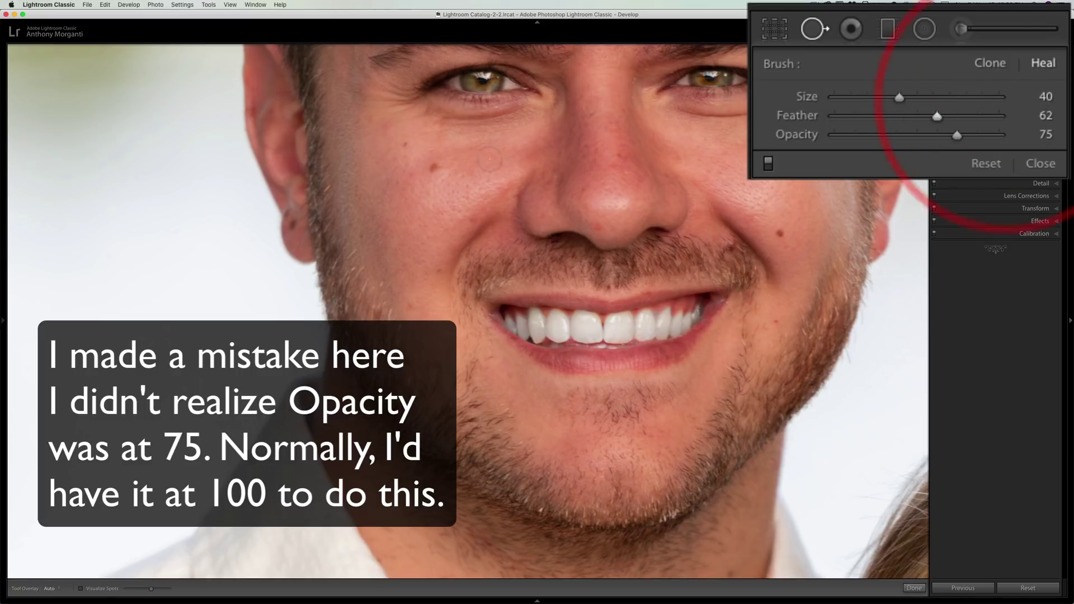
{"action": "scroll", "coordinate": [432, 166], "scroll_direction": "down", "scroll_amount": 3}
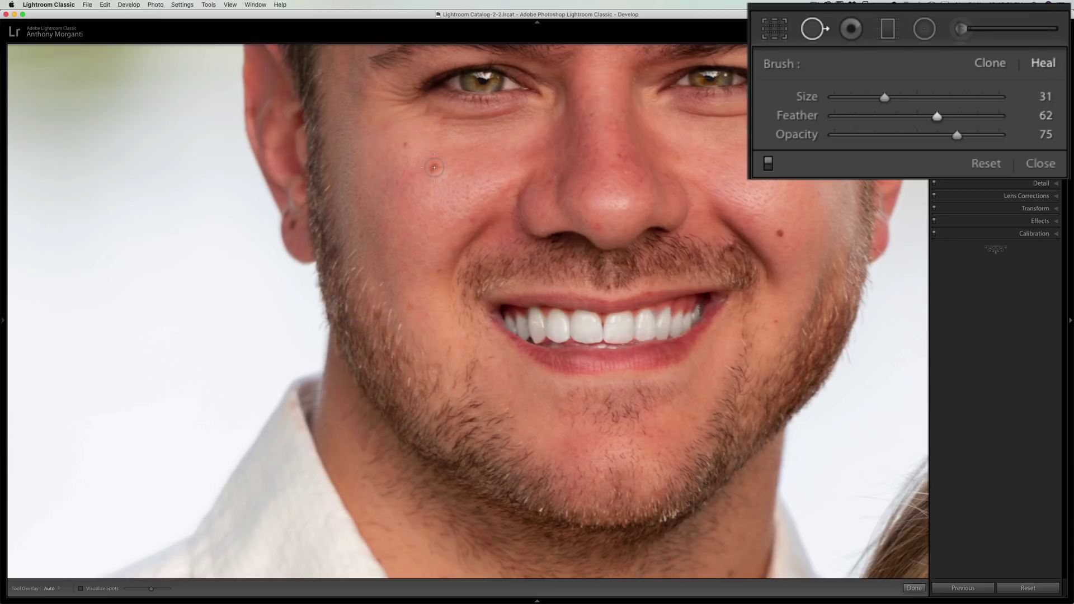
{"action": "left_click", "coordinate": [434, 168]}
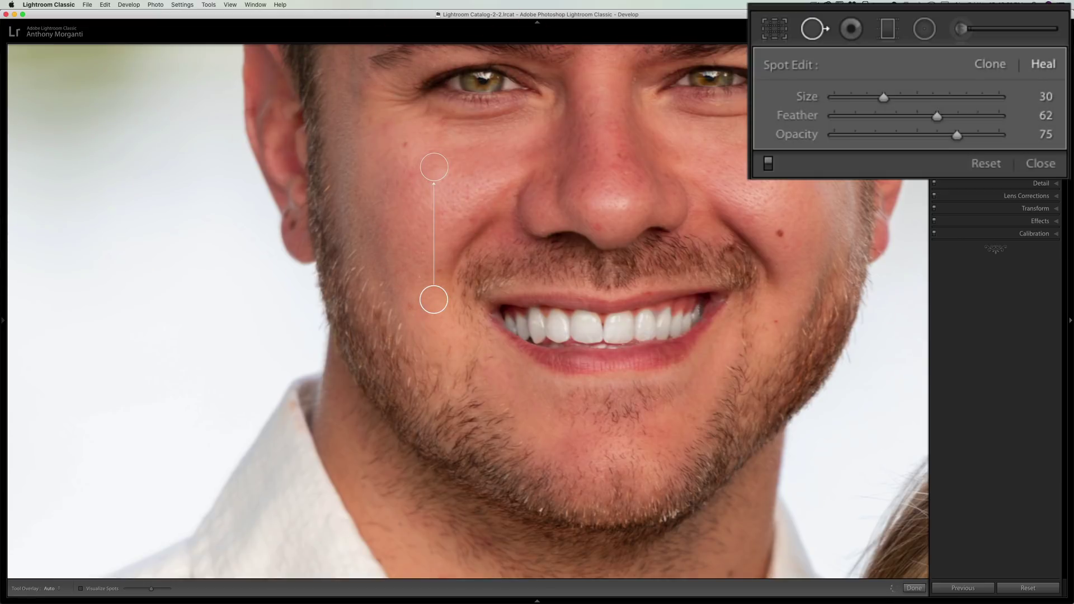
Move the cheek spot's healing source to clear skin just below the removed mole
{"action": "mouse_move", "coordinate": [426, 307]}
{"action": "left_mouse_down"}
{"action": "mouse_move", "coordinate": [408, 227]}
{"action": "mouse_move", "coordinate": [451, 208]}
{"action": "mouse_move", "coordinate": [483, 173]}
{"action": "mouse_move", "coordinate": [475, 165]}
{"action": "left_mouse_up"}
{"action": "left_click_drag", "start_coordinate": [475, 165], "coordinate": [419, 204]}
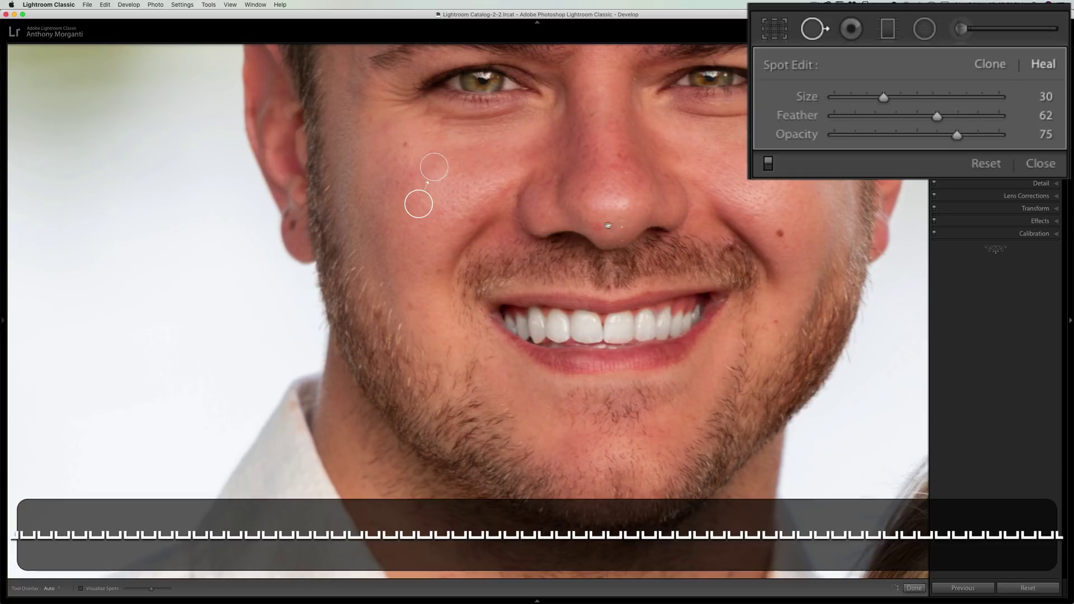
{"action": "left_click", "coordinate": [603, 225]}
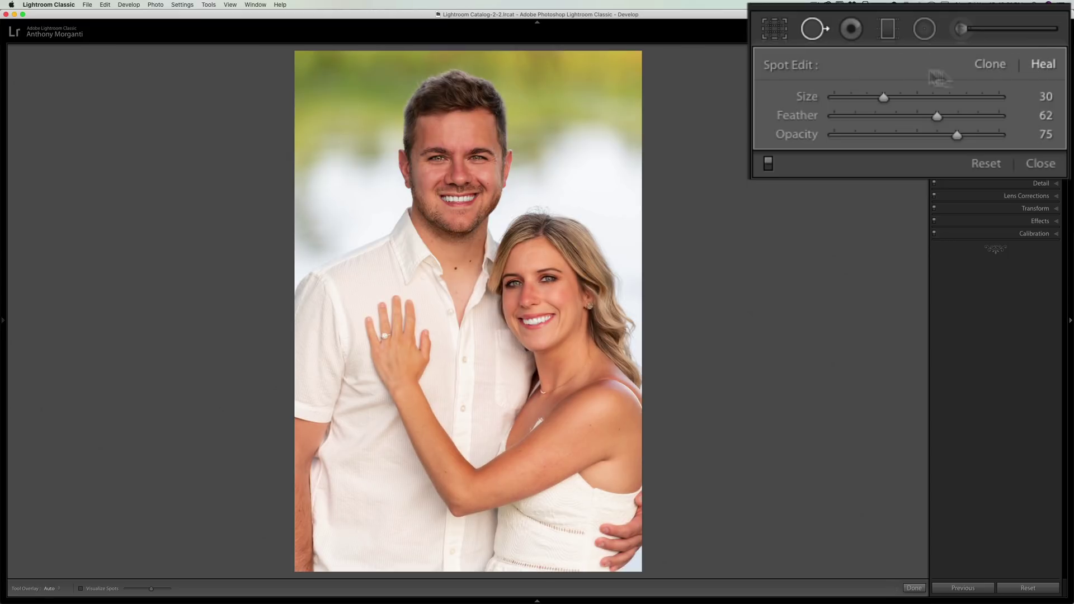
Clone clear background over the flyaway hairs above the woman's head using Spot Removal with Feather 62 and Opacity 75
{"action": "left_click", "coordinate": [817, 34]}
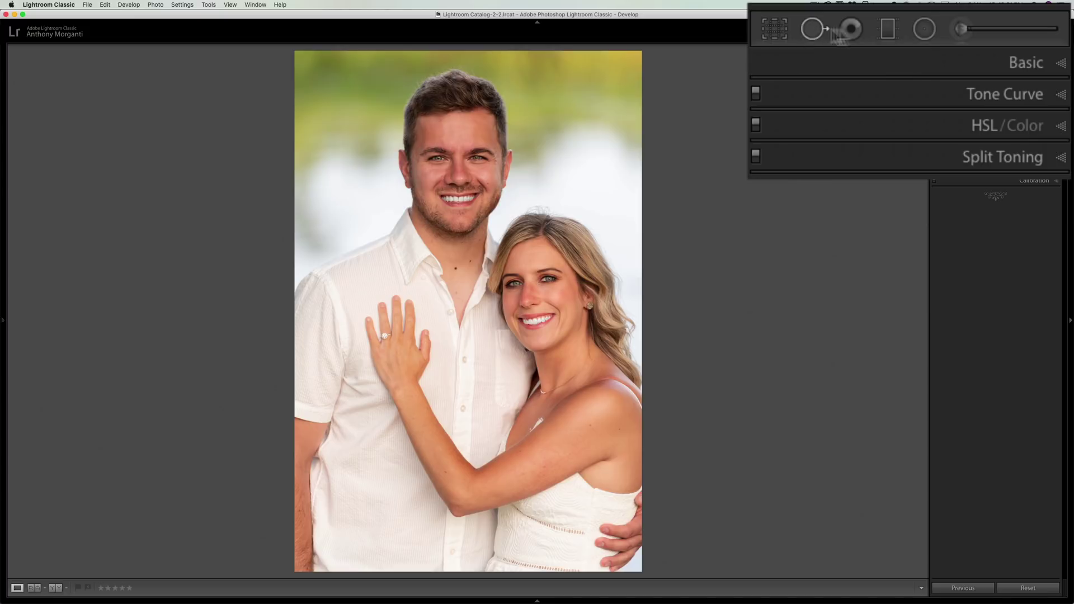
{"action": "left_click", "coordinate": [858, 37]}
{"action": "key", "text": "z"}
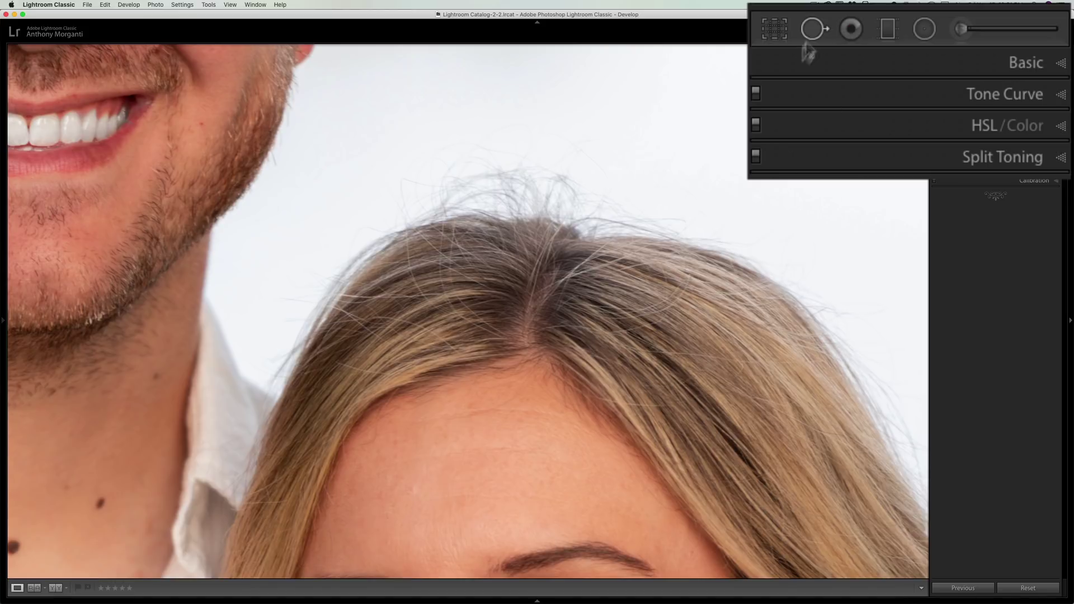
{"action": "key", "text": "z"}
{"action": "key", "text": "z"}
{"action": "left_click", "coordinate": [545, 210]}
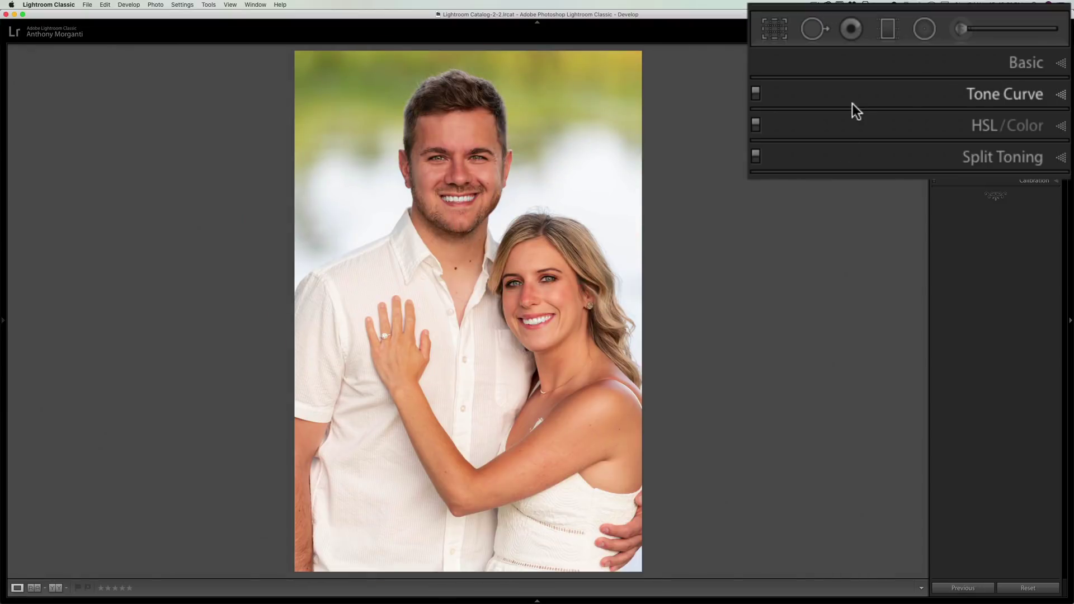
{"action": "left_click", "coordinate": [814, 29]}
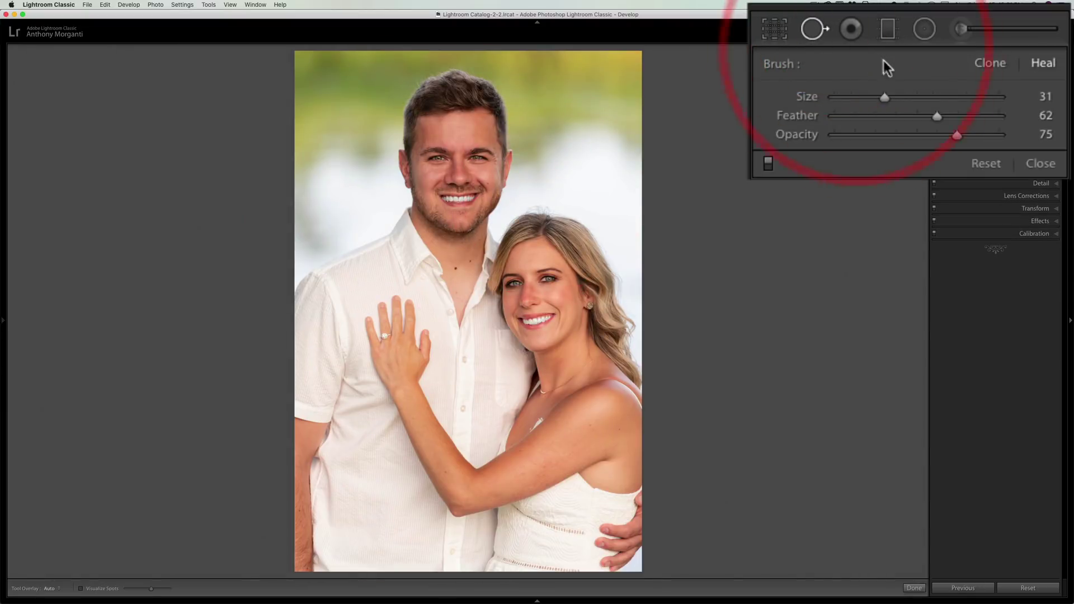
{"action": "left_click", "coordinate": [1003, 56]}
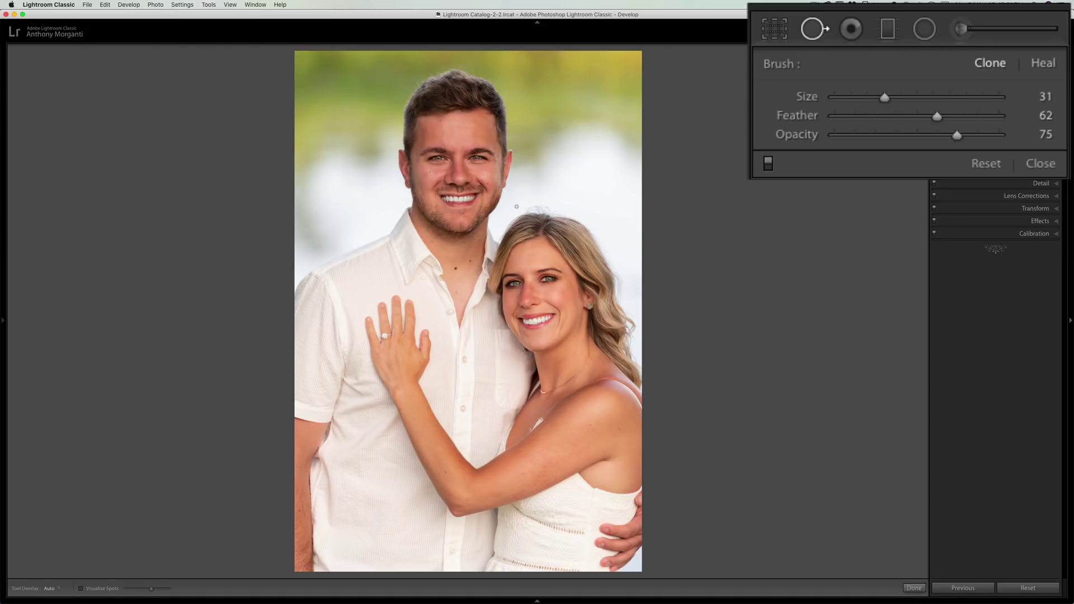
{"action": "left_click", "coordinate": [537, 204]}
{"action": "mouse_move", "coordinate": [545, 201]}
{"action": "left_mouse_down"}
{"action": "mouse_move", "coordinate": [524, 207]}
{"action": "mouse_move", "coordinate": [550, 209]}
{"action": "left_mouse_up"}
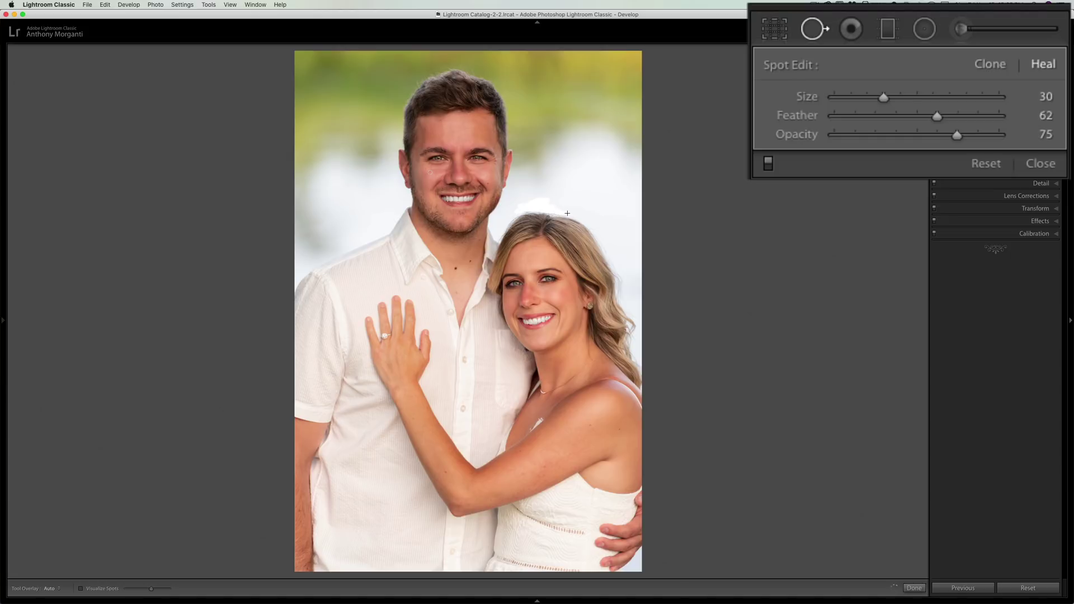
{"action": "left_click_drag", "start_coordinate": [550, 207], "coordinate": [550, 203]}
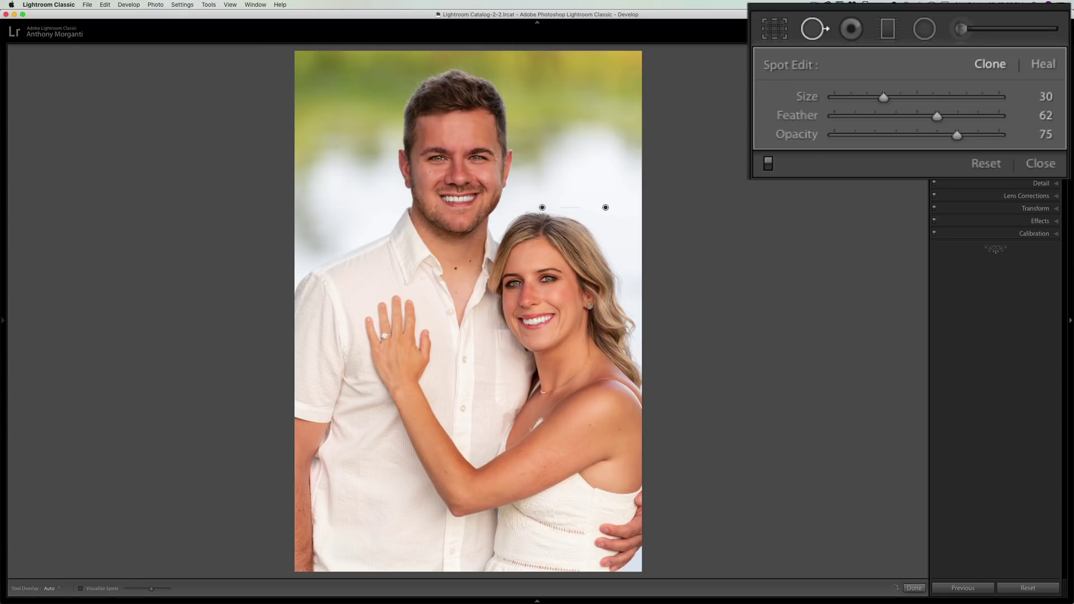
Raise the Opacity of the clone spot above the woman's hair to 100
{"action": "key", "text": "space"}
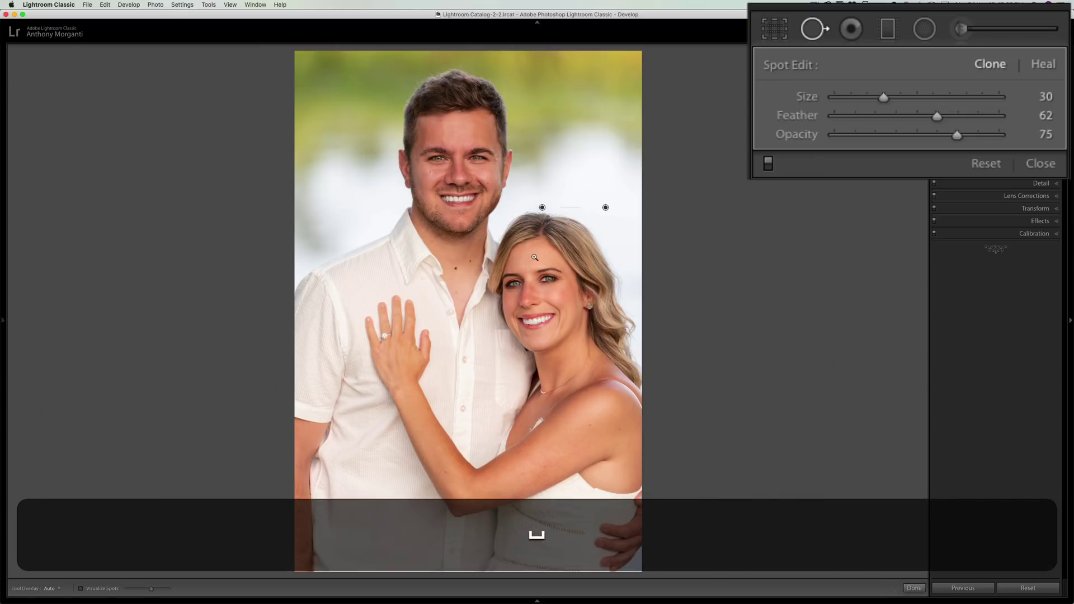
{"action": "left_click", "coordinate": [534, 255]}
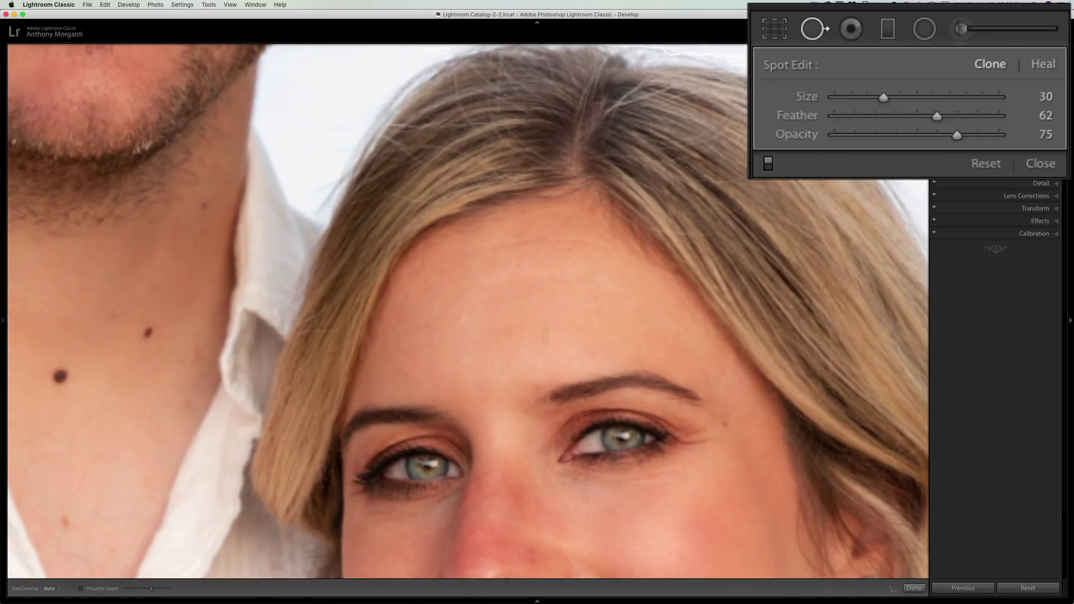
{"action": "left_click_drag", "start_coordinate": [545, 334], "coordinate": [546, 530]}
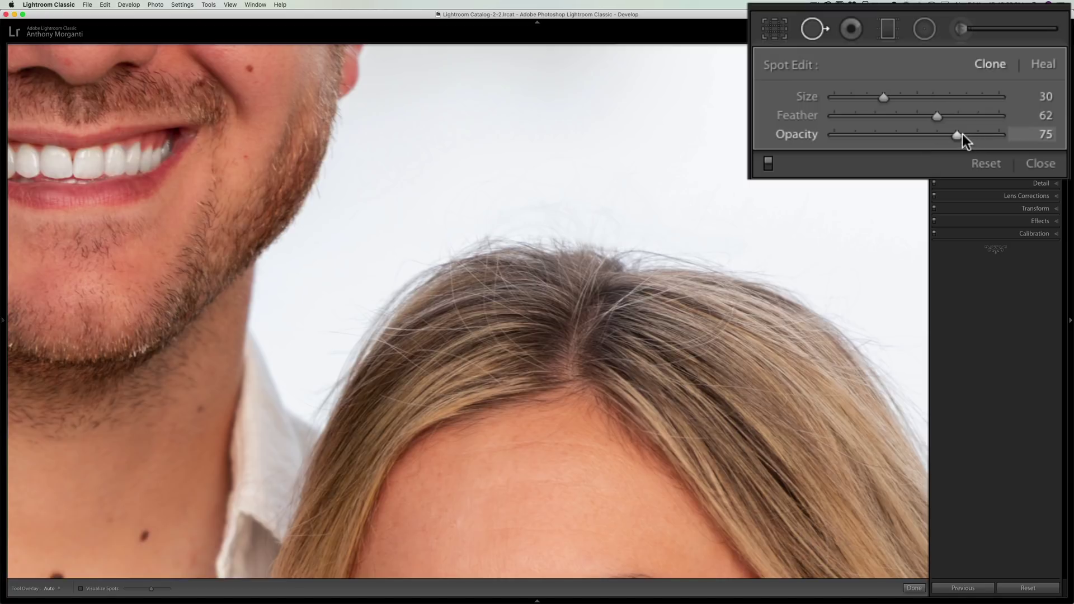
{"action": "left_click_drag", "start_coordinate": [955, 134], "coordinate": [1000, 135]}
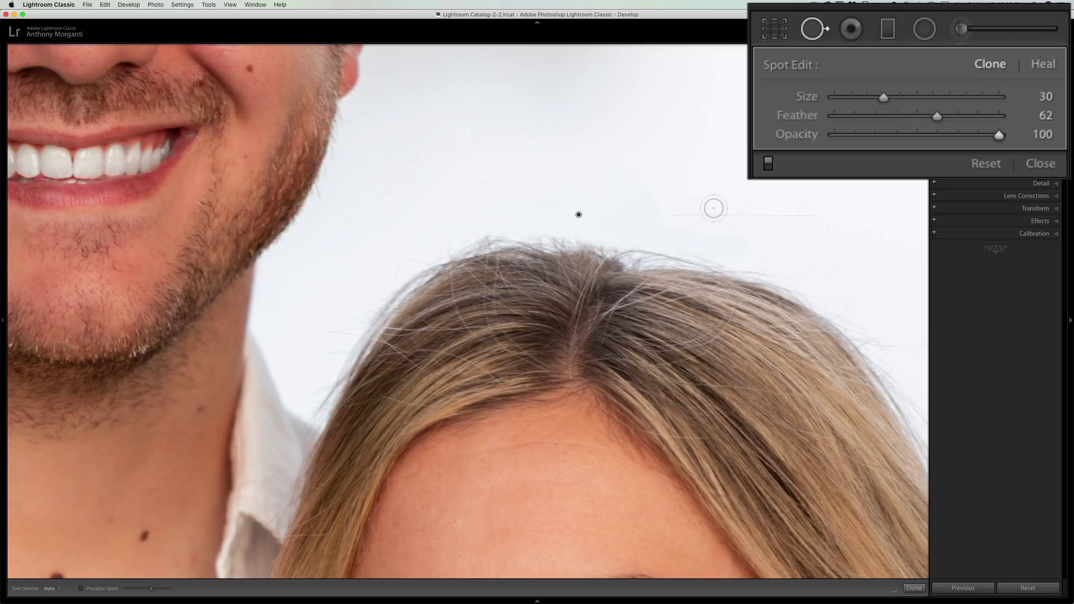
Delete the clone spot pinned just above the woman's hair and close the Spot Removal tool
{"action": "key", "text": "space"}
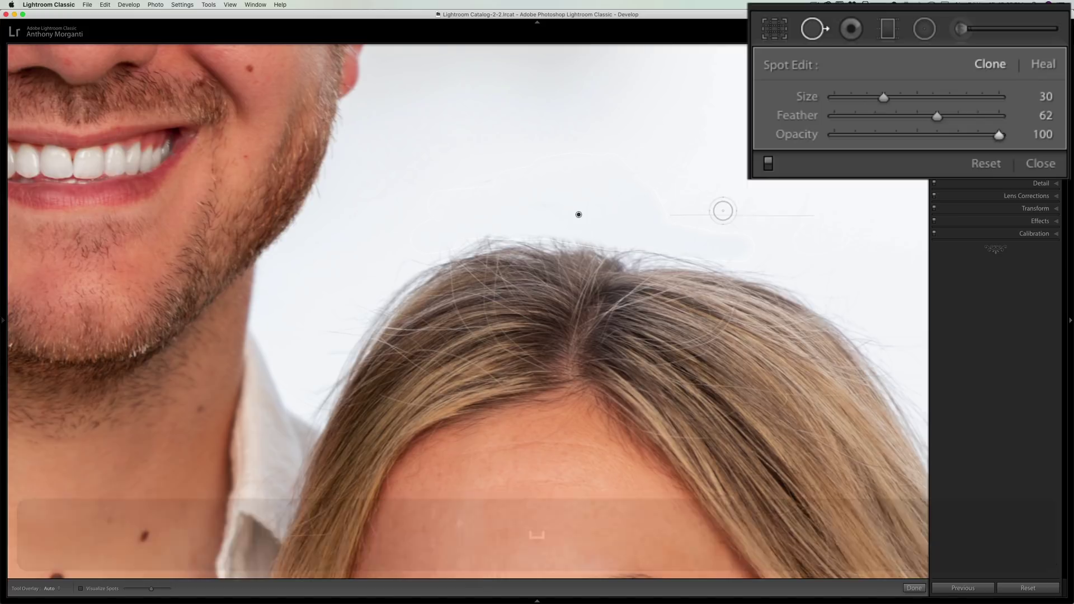
{"action": "left_click", "coordinate": [578, 214]}
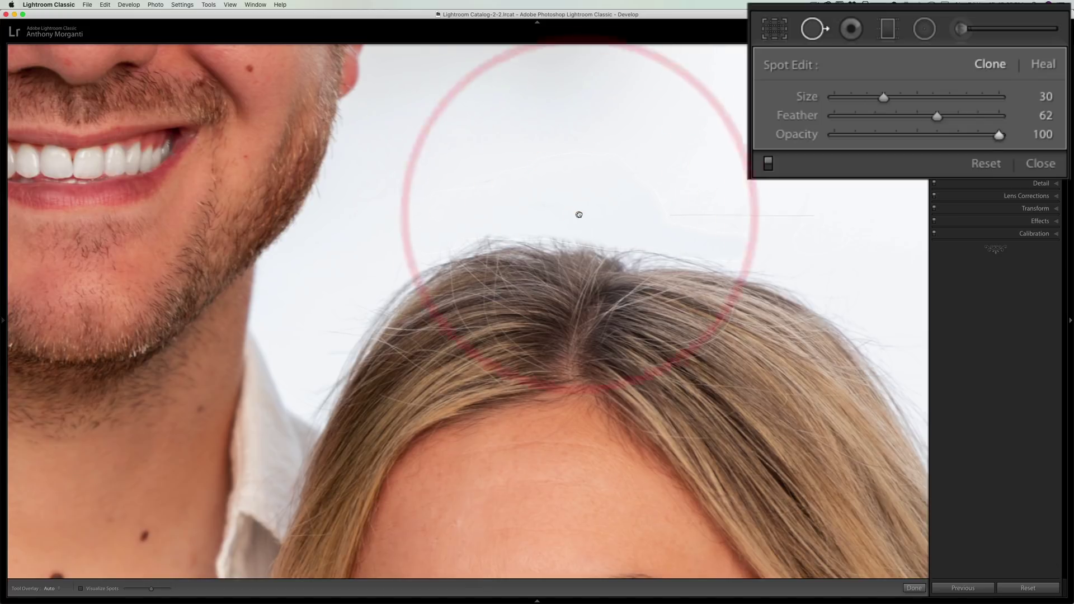
{"action": "key", "text": "BackSpace"}
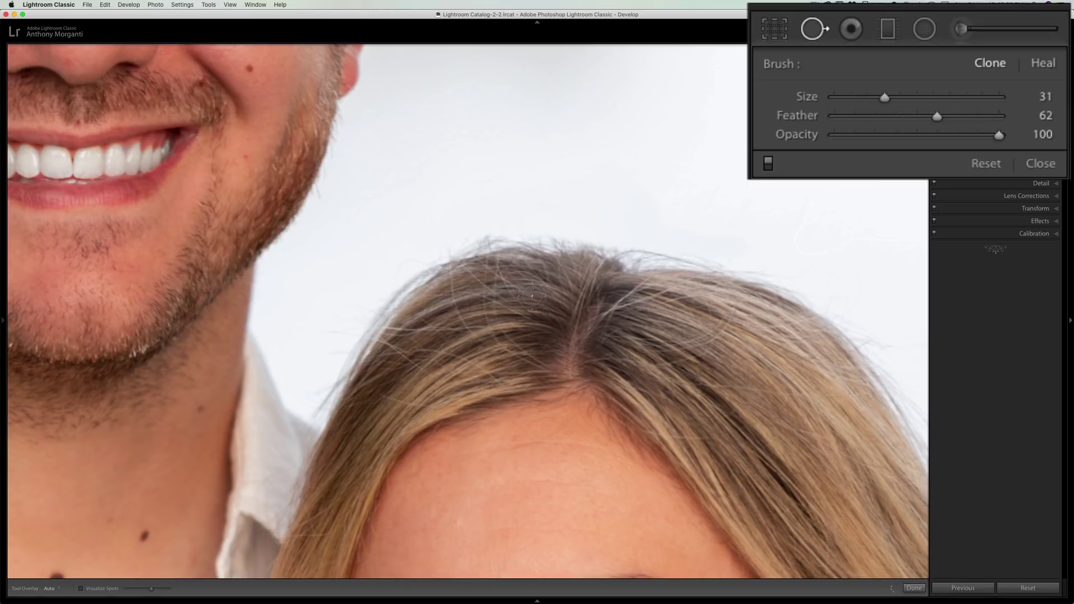
{"action": "key", "text": "space"}
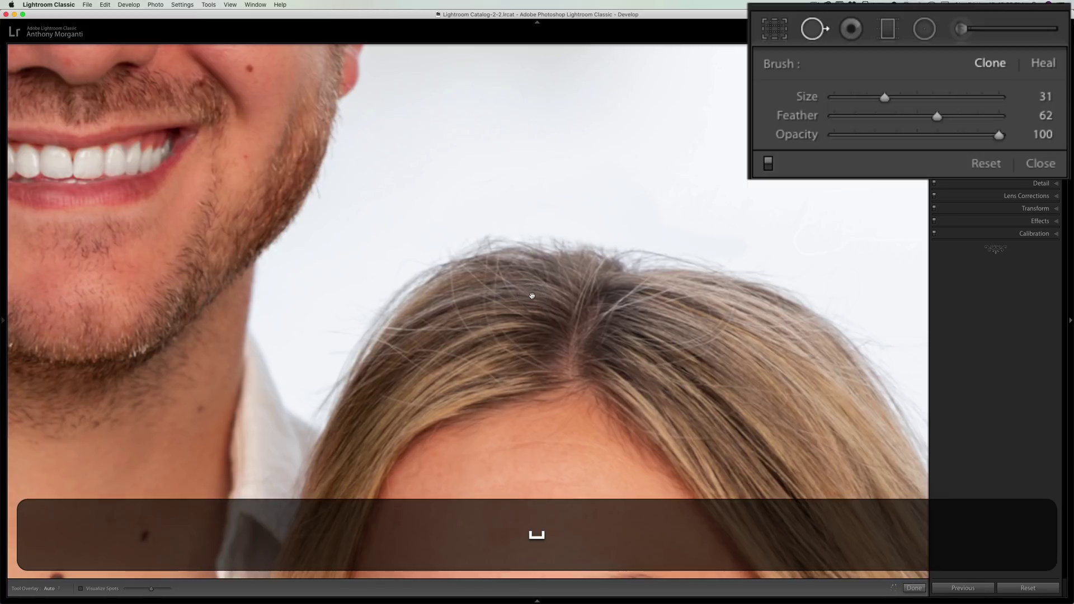
{"action": "left_click", "coordinate": [532, 295]}
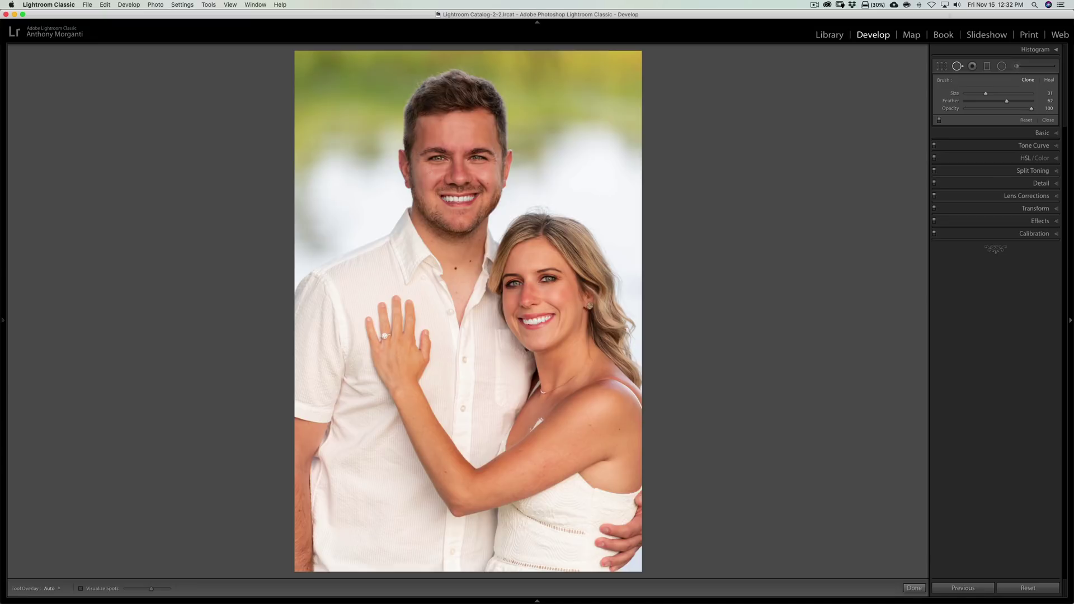
{"action": "left_click", "coordinate": [958, 66]}
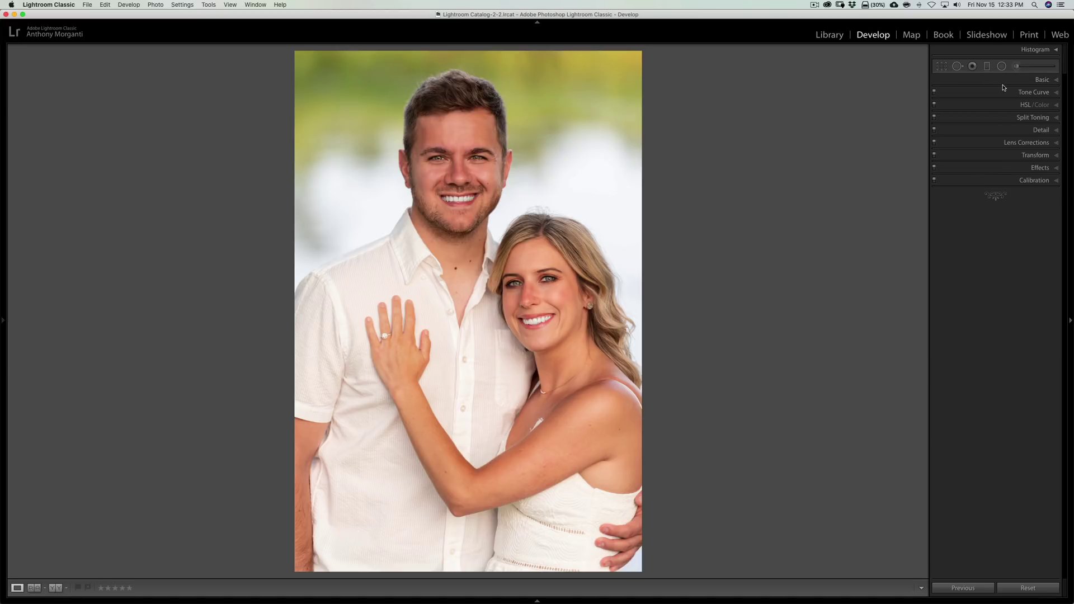
Lighten the photo's edges with a Highlight Priority post-crop vignette Amount of +10
{"action": "left_click", "coordinate": [1040, 168]}
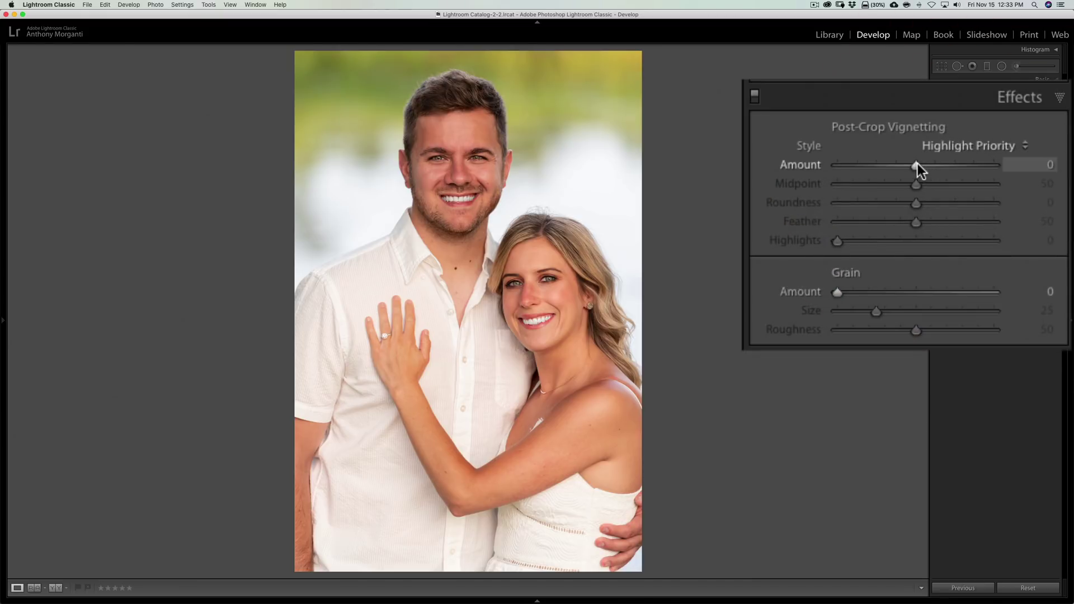
{"action": "mouse_move", "coordinate": [916, 164]}
{"action": "left_mouse_down"}
{"action": "mouse_move", "coordinate": [951, 164]}
{"action": "mouse_move", "coordinate": [925, 163]}
{"action": "left_mouse_up"}
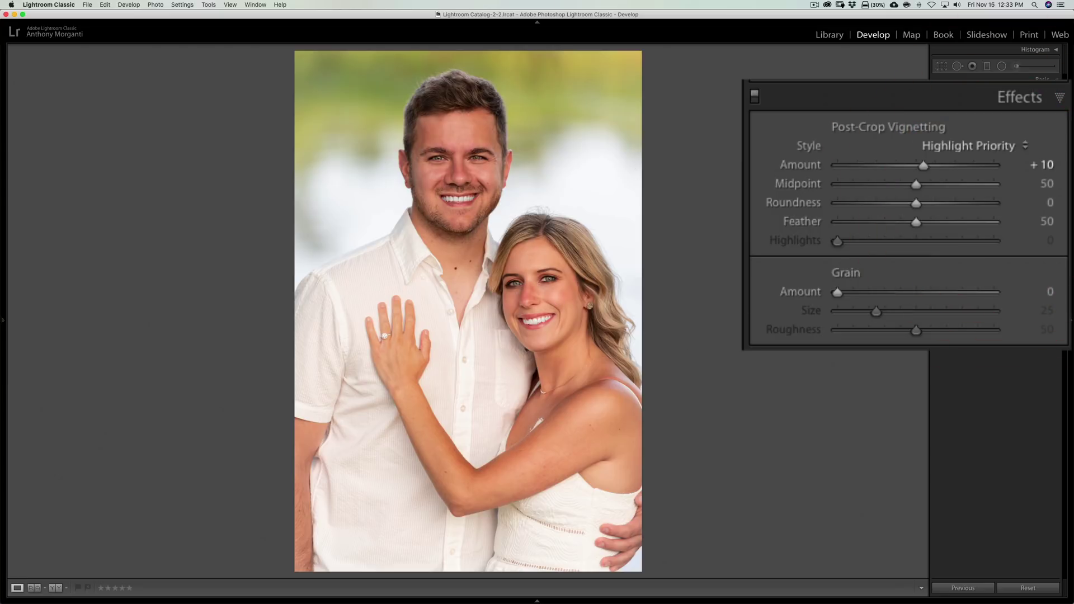
{"action": "left_click", "coordinate": [1037, 174]}
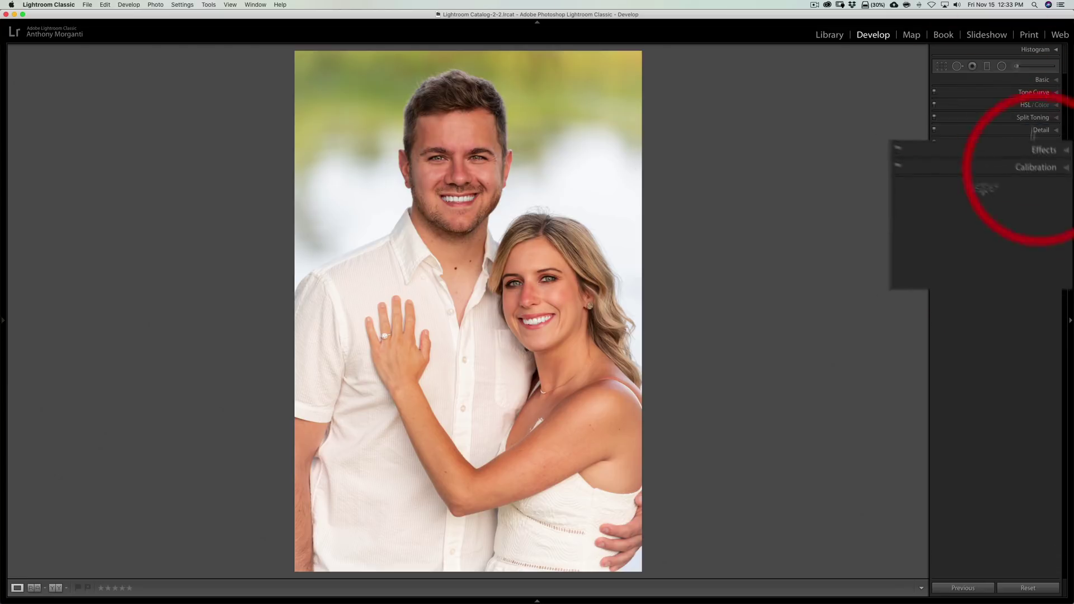
Try a Clarity of +69 on the whole portrait and reset Clarity to 0
{"action": "left_click", "coordinate": [1044, 79]}
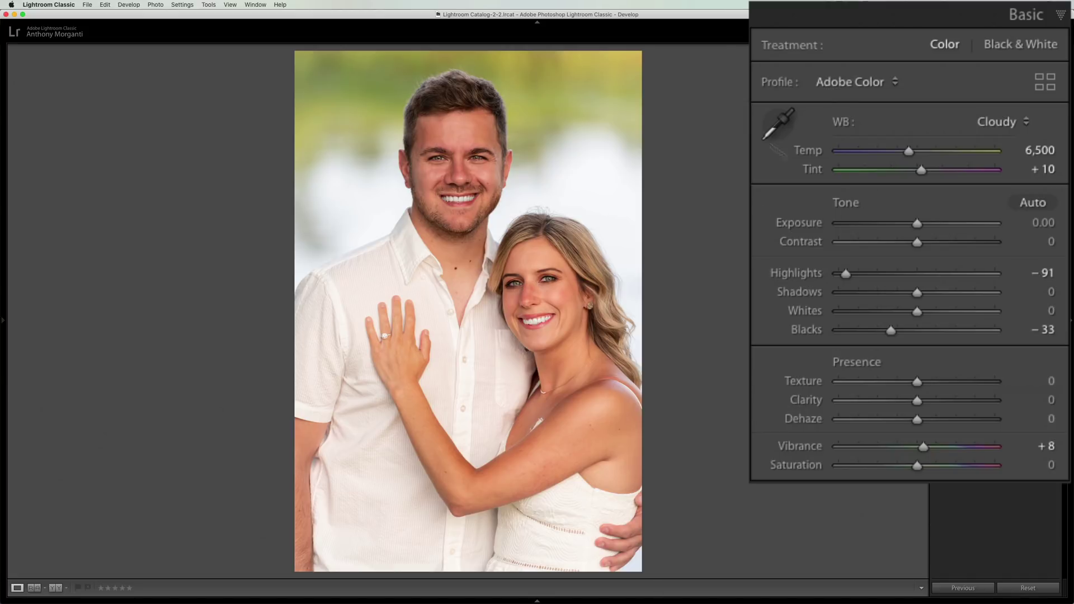
{"action": "left_click_drag", "start_coordinate": [917, 401], "coordinate": [971, 401]}
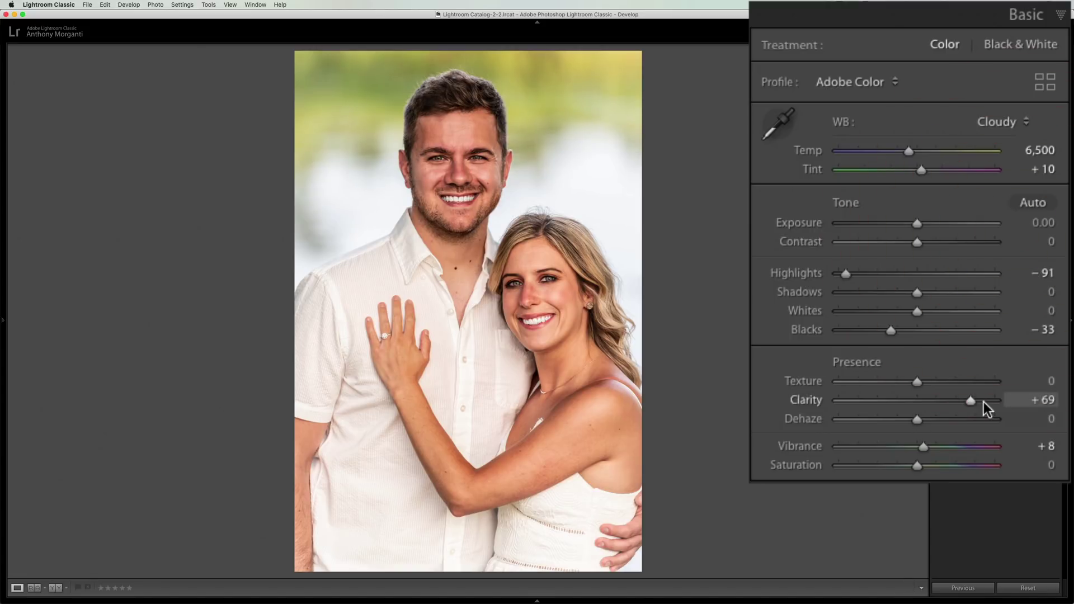
{"action": "left_click_drag", "start_coordinate": [966, 402], "coordinate": [923, 401]}
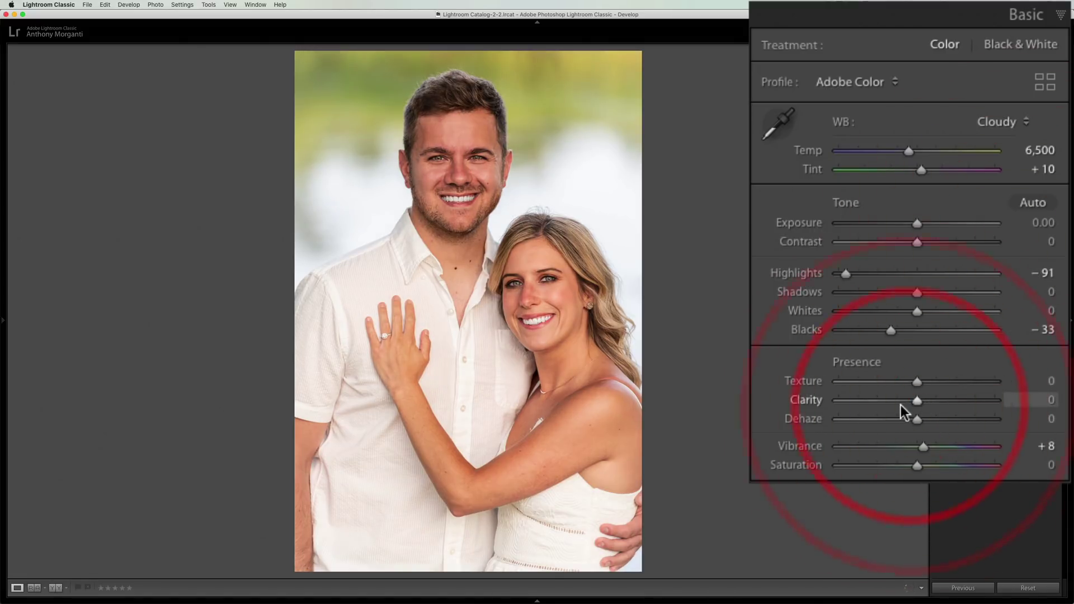
{"action": "double_click", "coordinate": [881, 400]}
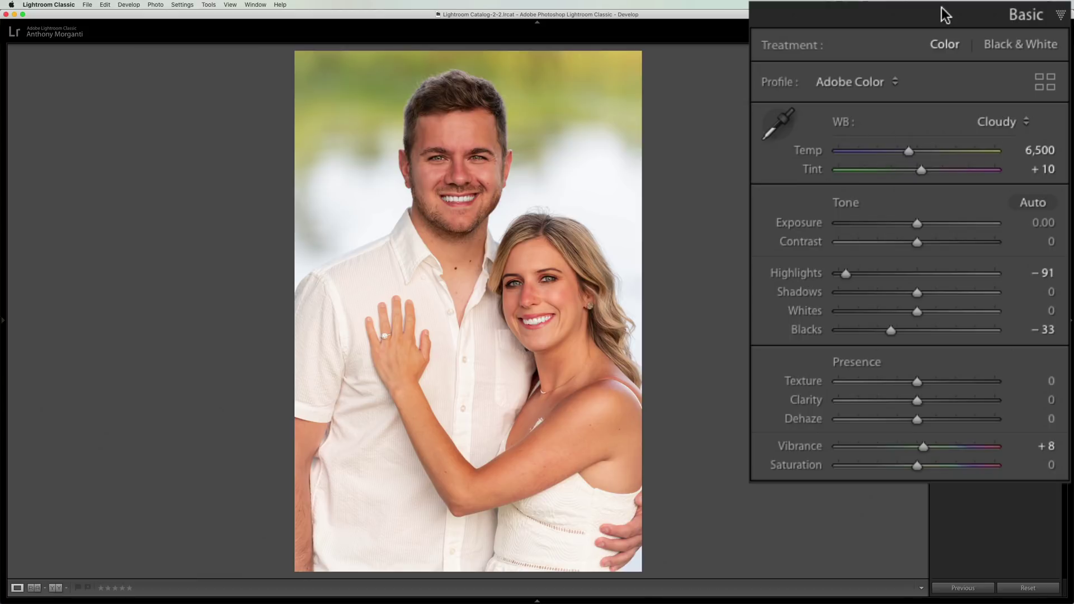
{"action": "left_click", "coordinate": [1041, 81]}
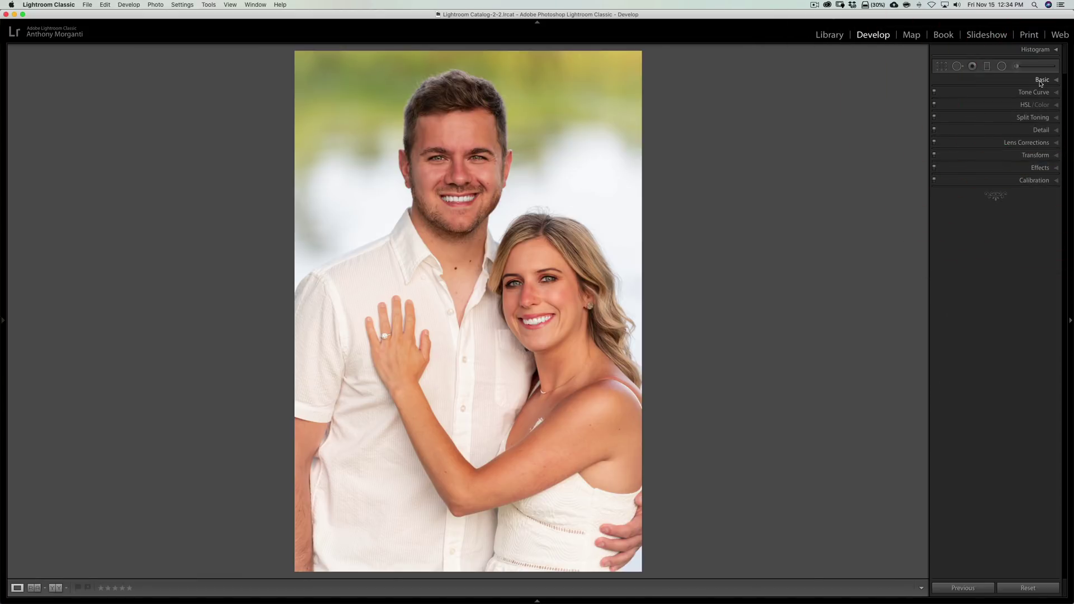